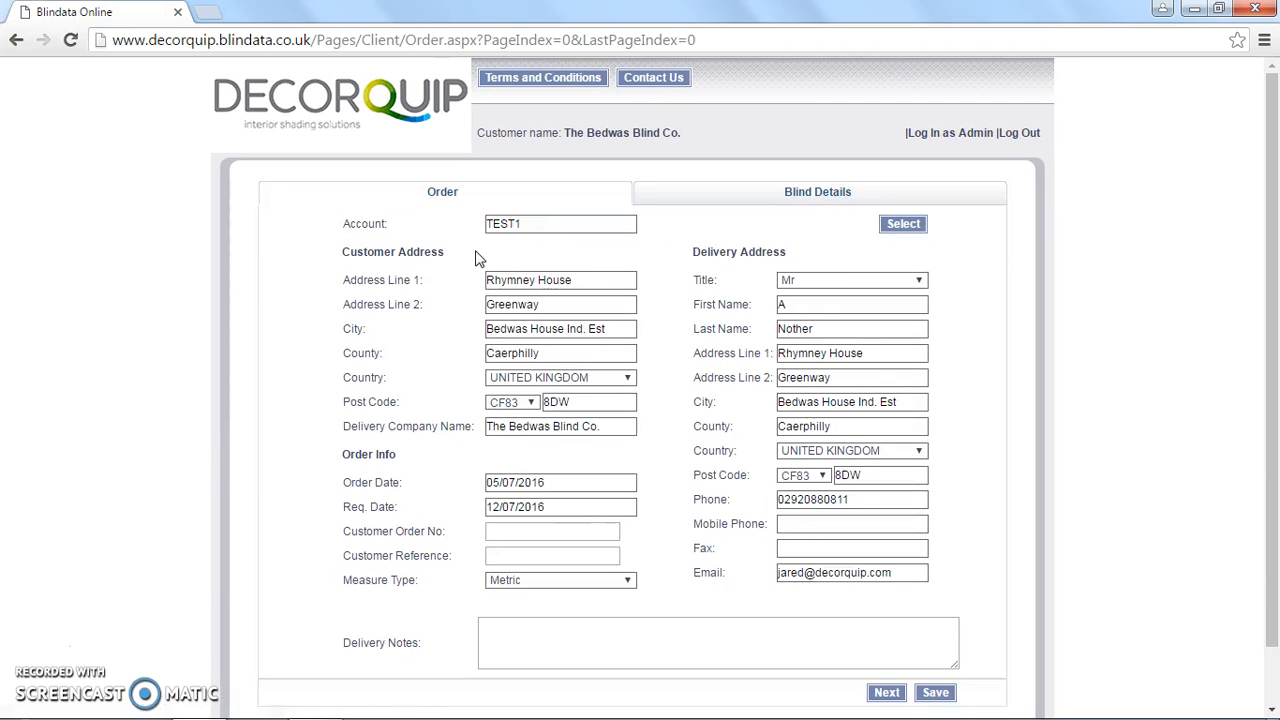
Enter "Test roman motorised" as the customer order number and continue to the order's blind details
left_click(545, 531)
type("Test roman motorised")
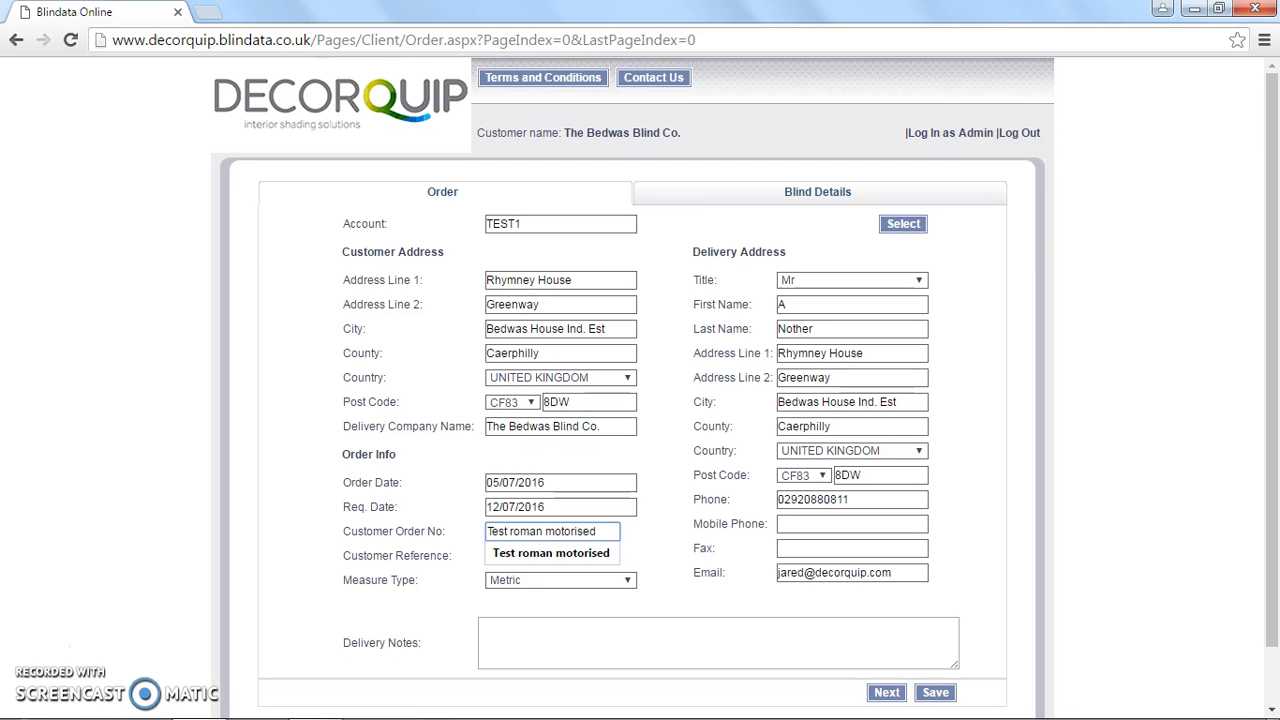
key("Tab")
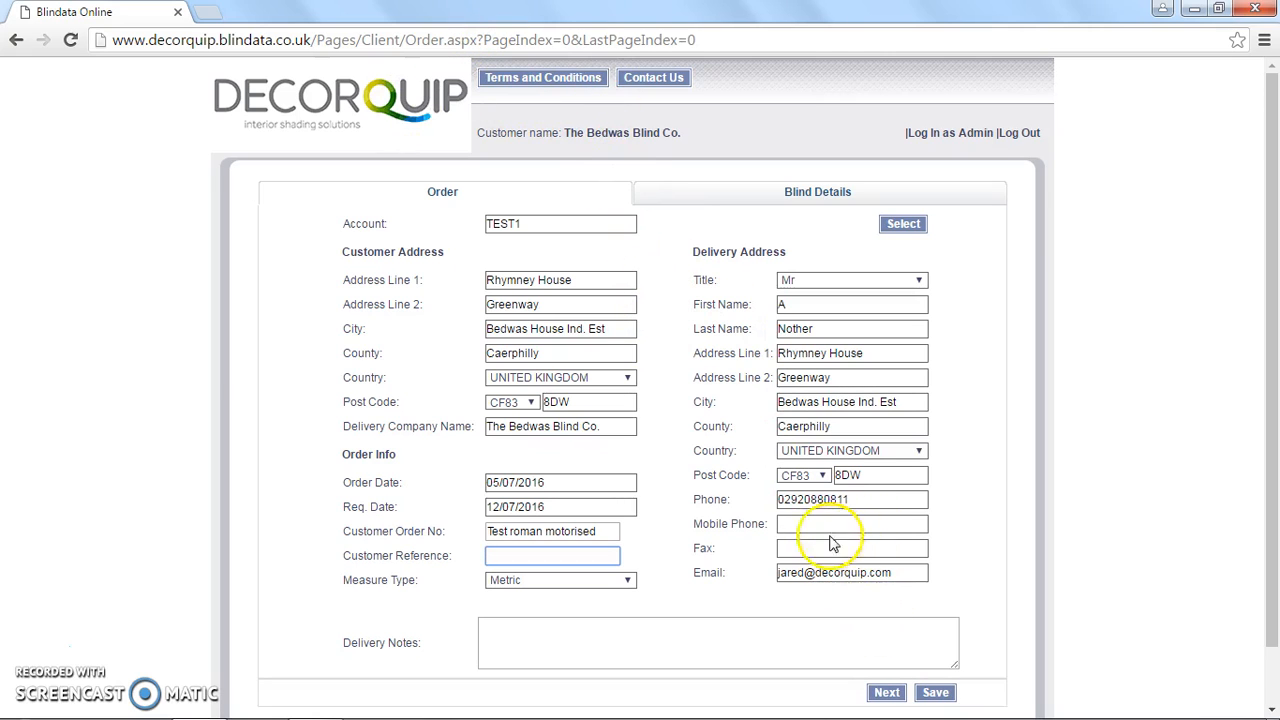
left_click(880, 692)
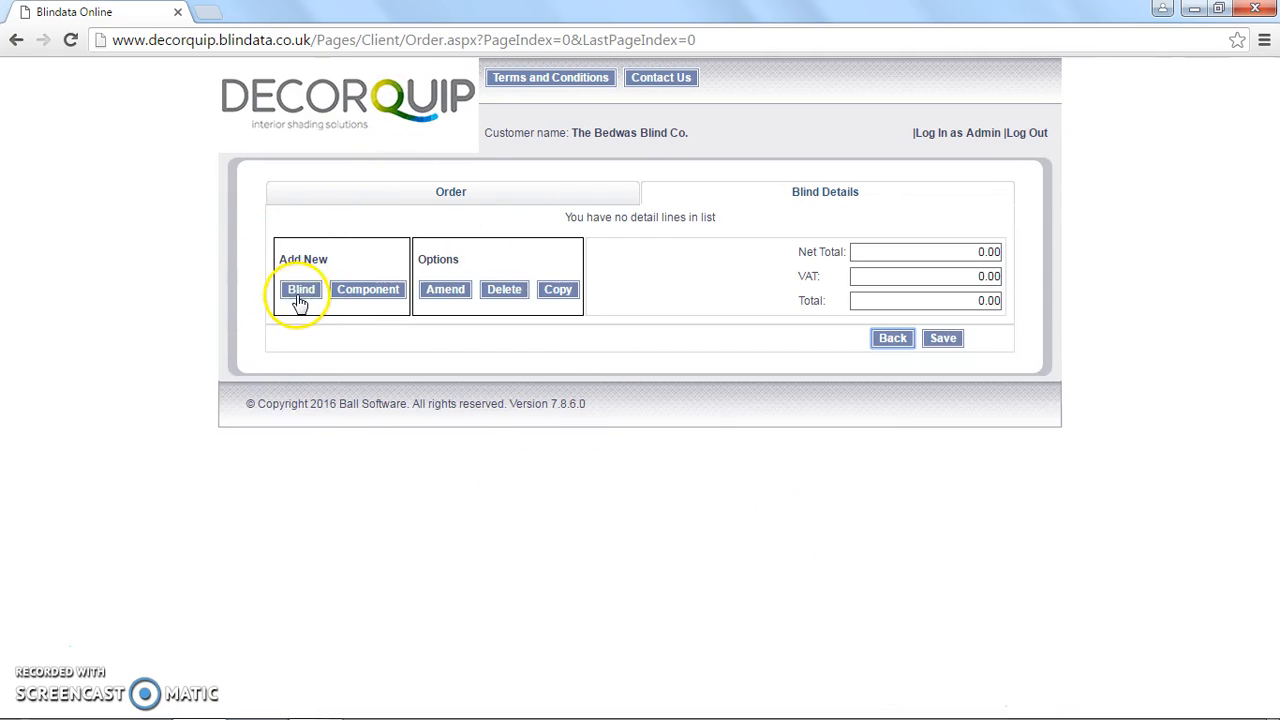
Add a new blind to the order with blind type Roman Motorised and Metric measurement
left_click(302, 299)
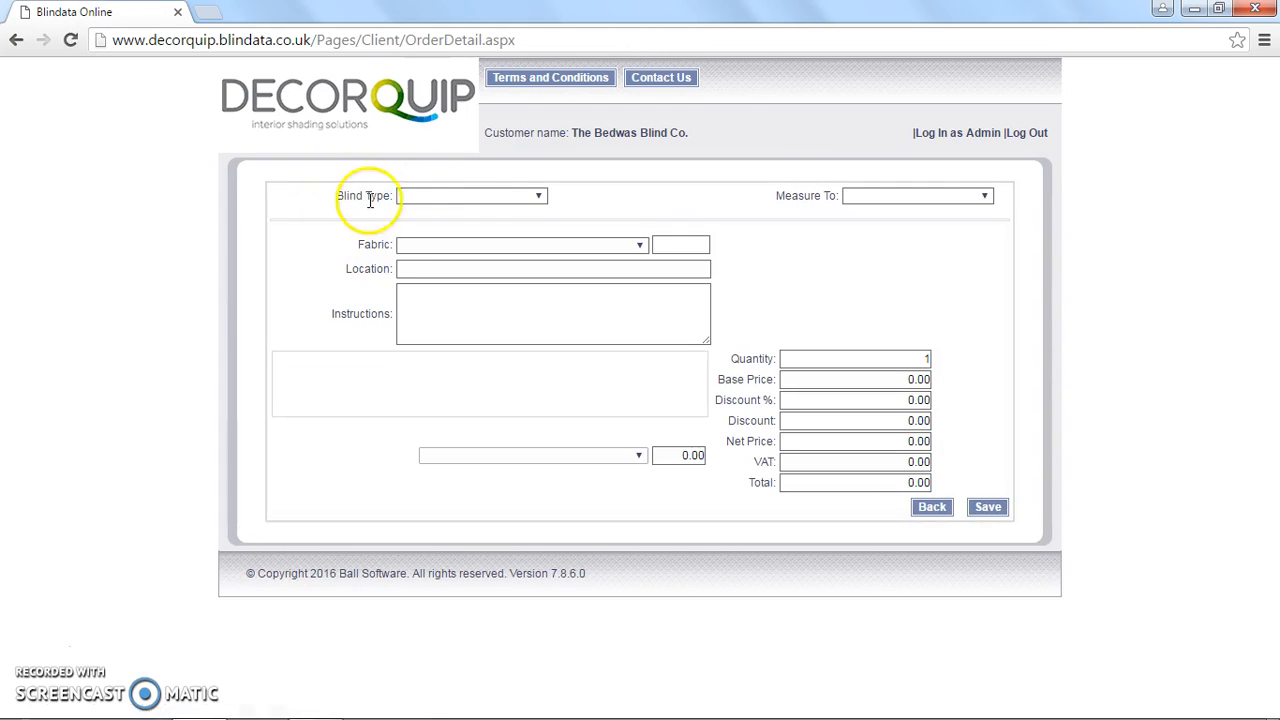
left_click(413, 197)
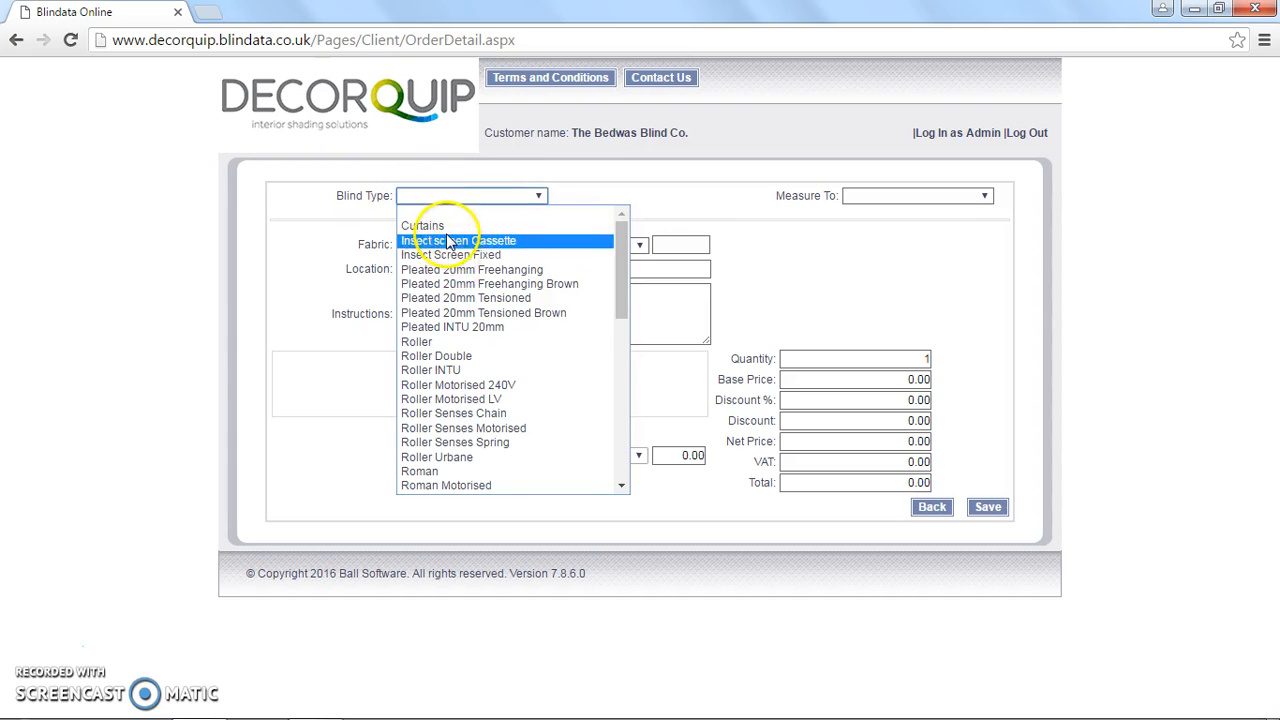
left_click(530, 488)
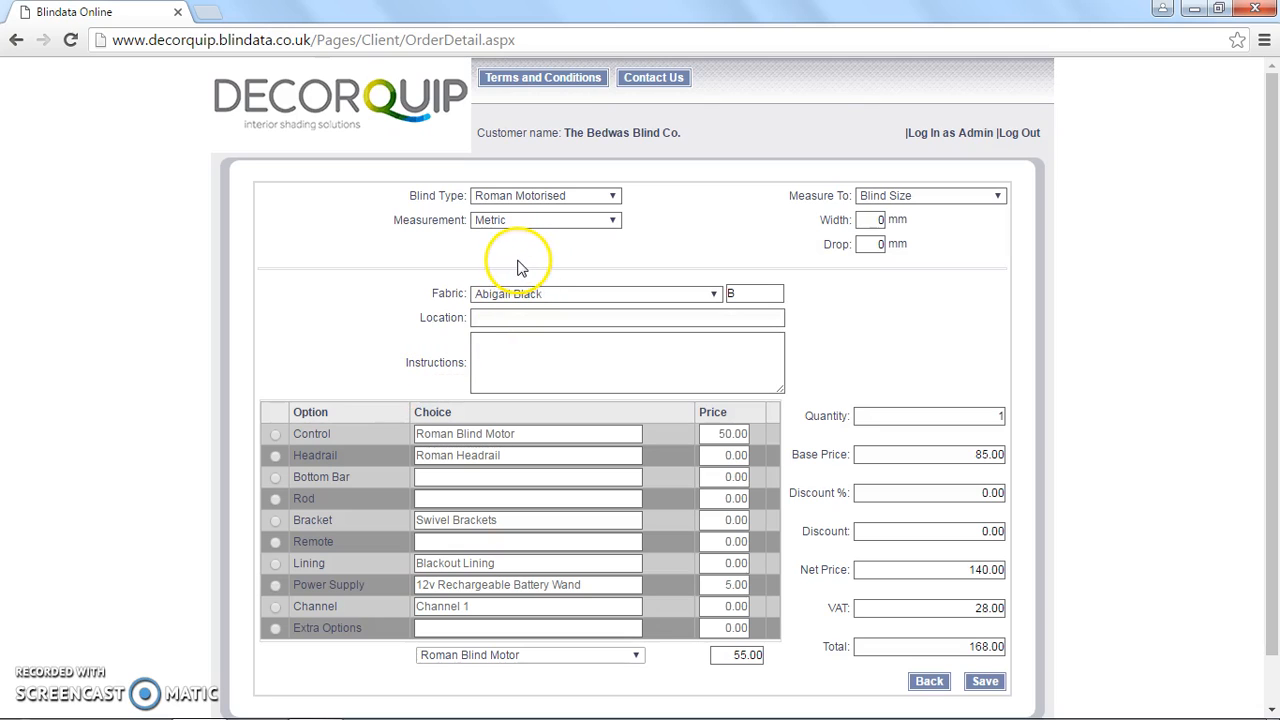
left_click(566, 220)
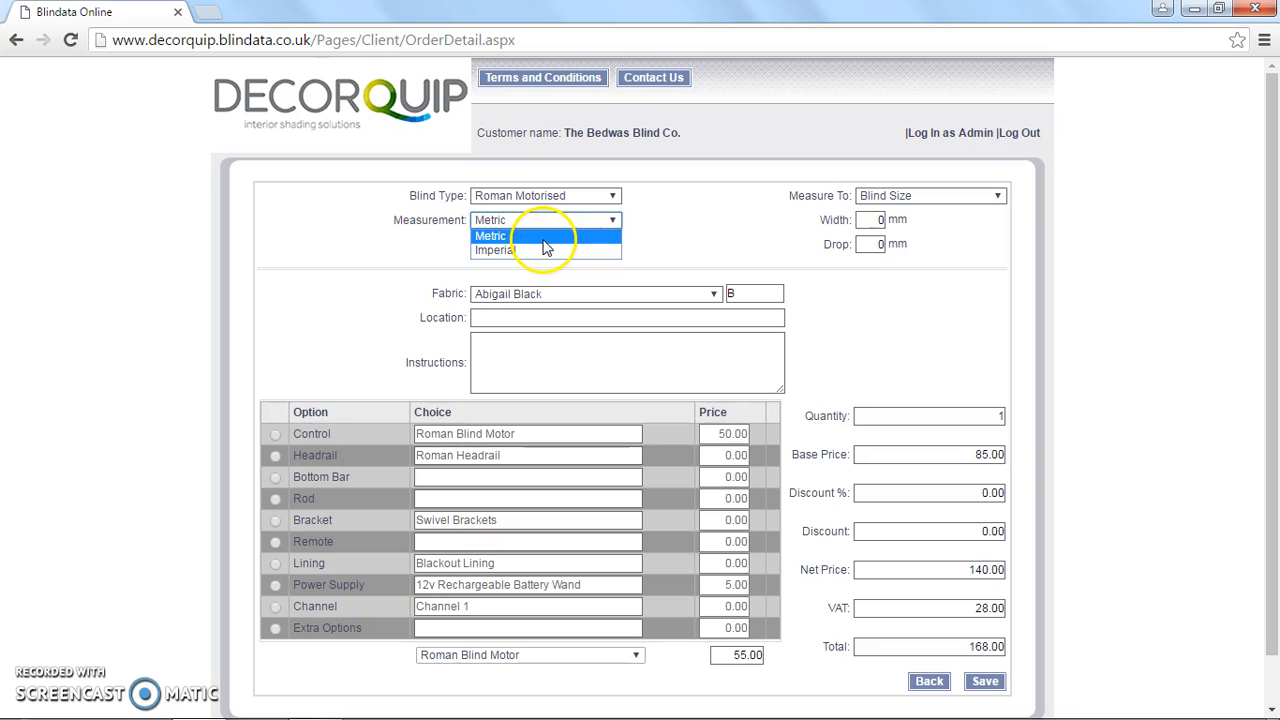
left_click(545, 240)
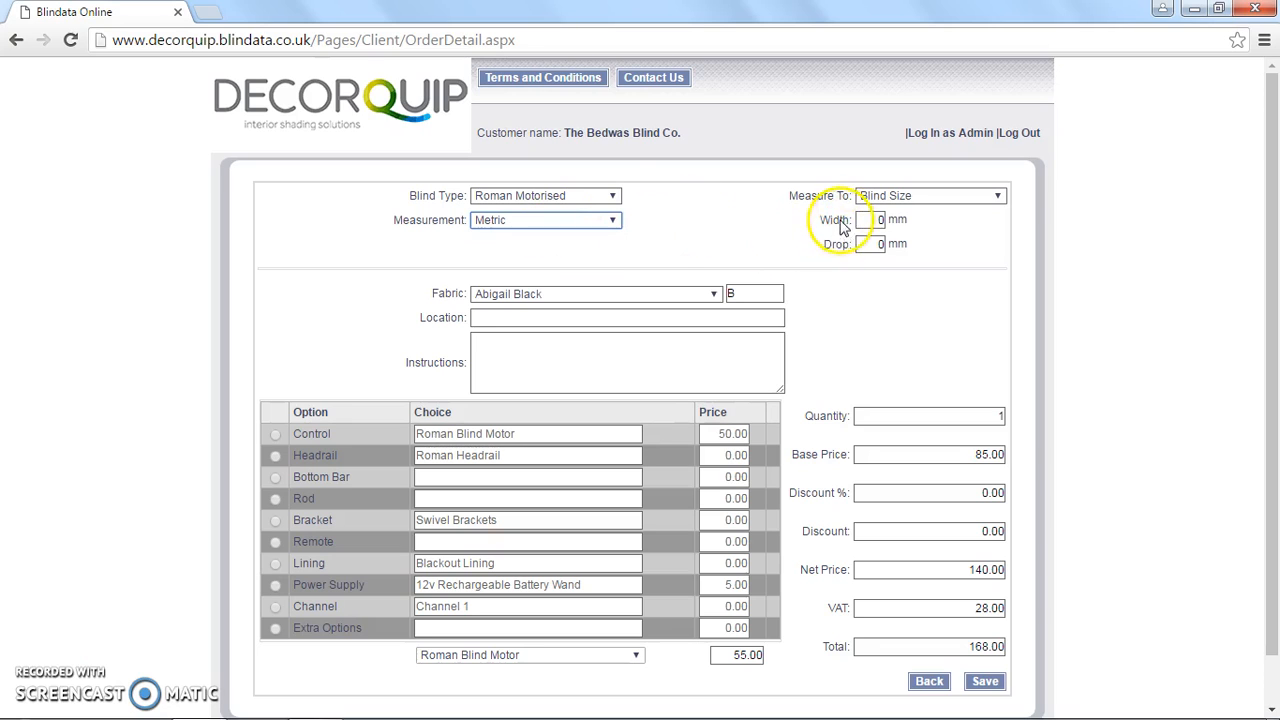
Measure the blind to Blind Size, with a width of 1500 mm and a drop of 1500 mm
left_click(865, 221)
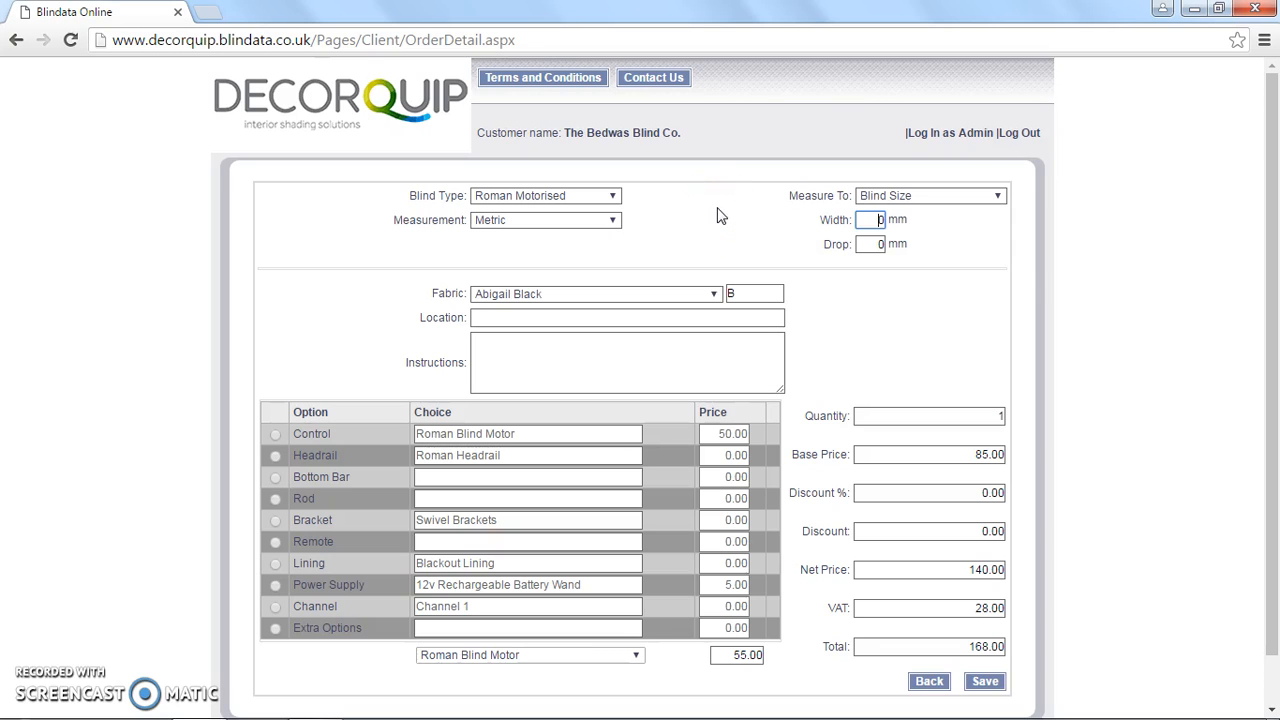
left_click(884, 199)
left_click(890, 224)
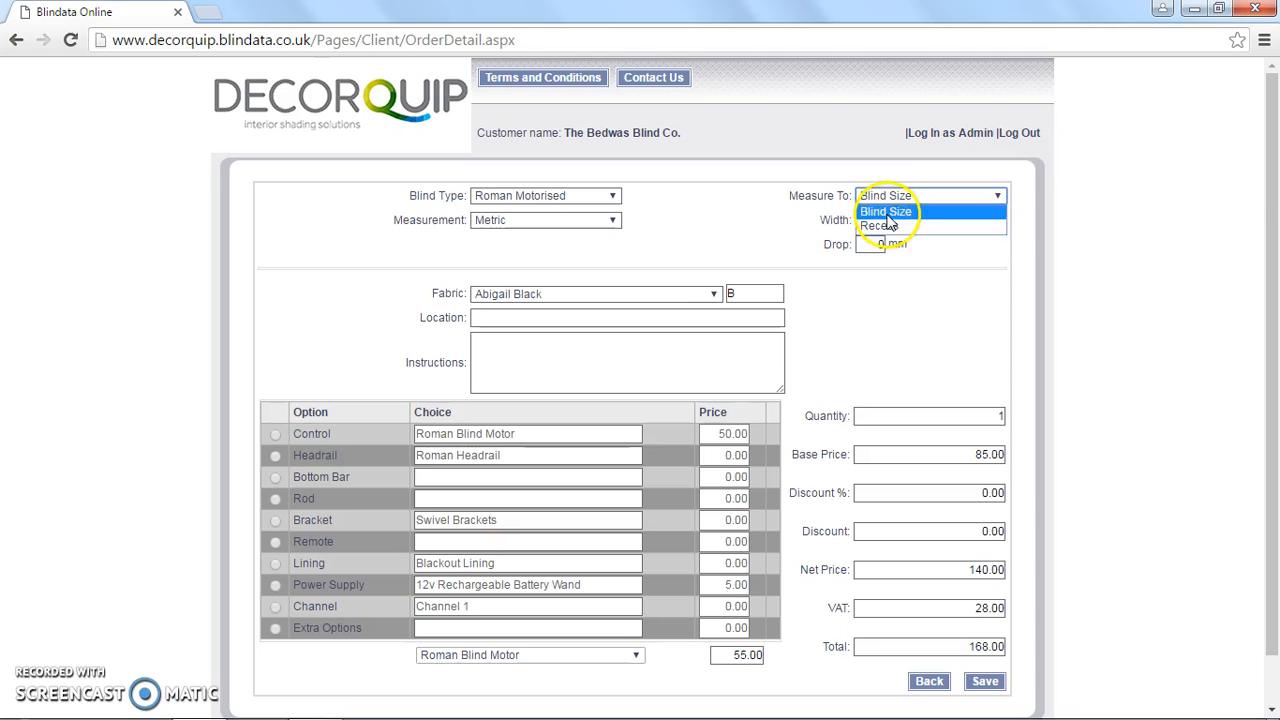
left_click(938, 214)
left_click(862, 222)
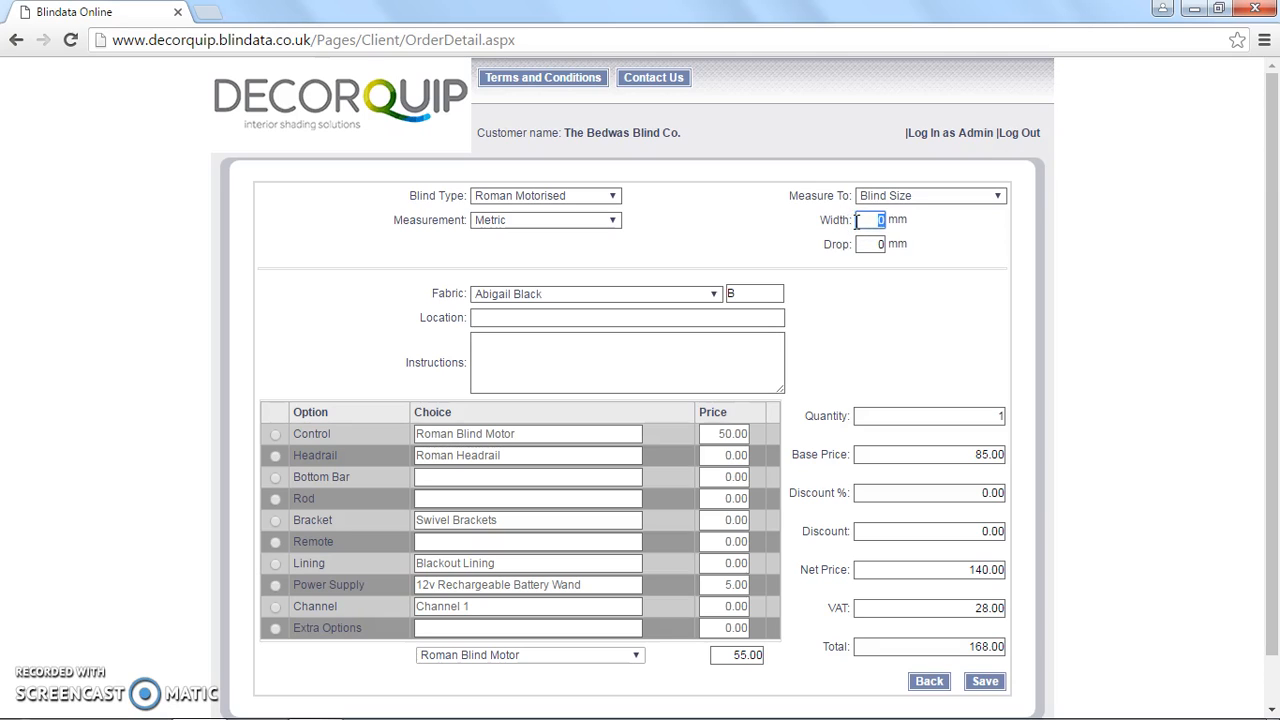
type("1500")
key("Tab")
type("1500")
key("Tab")
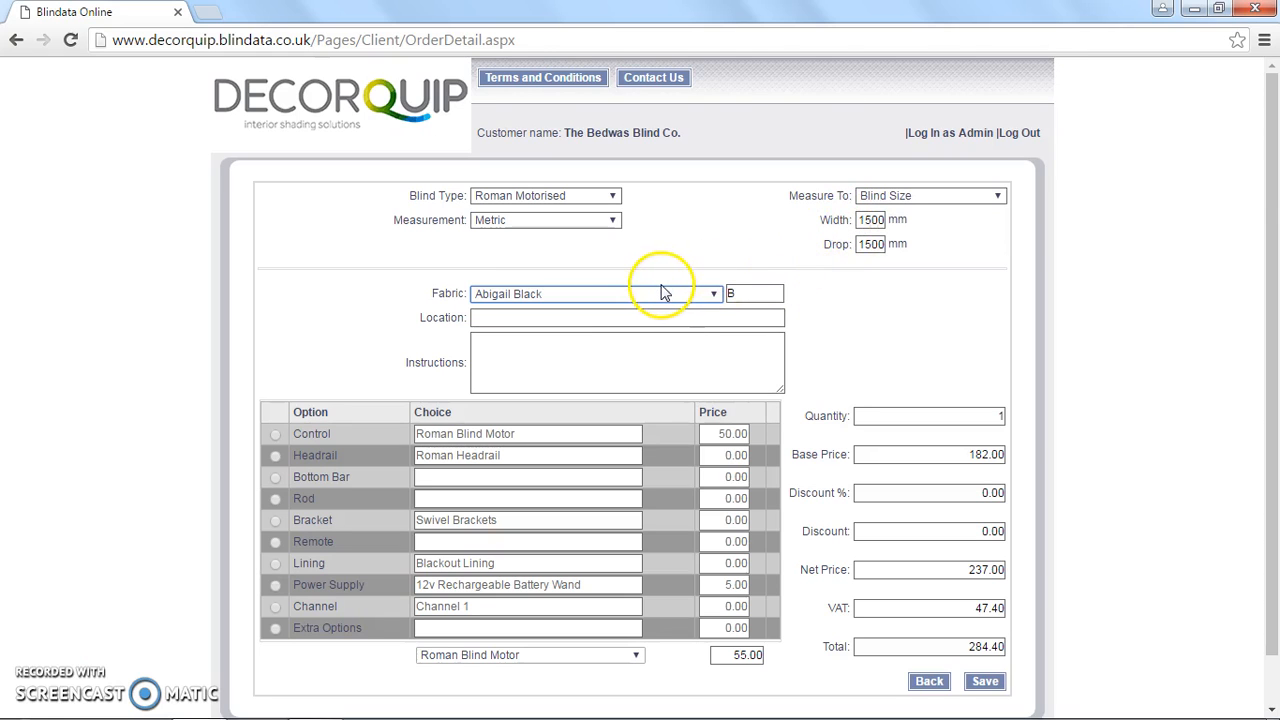
Choose Headrail Only Roman as the blind's fabric
left_click(503, 294)
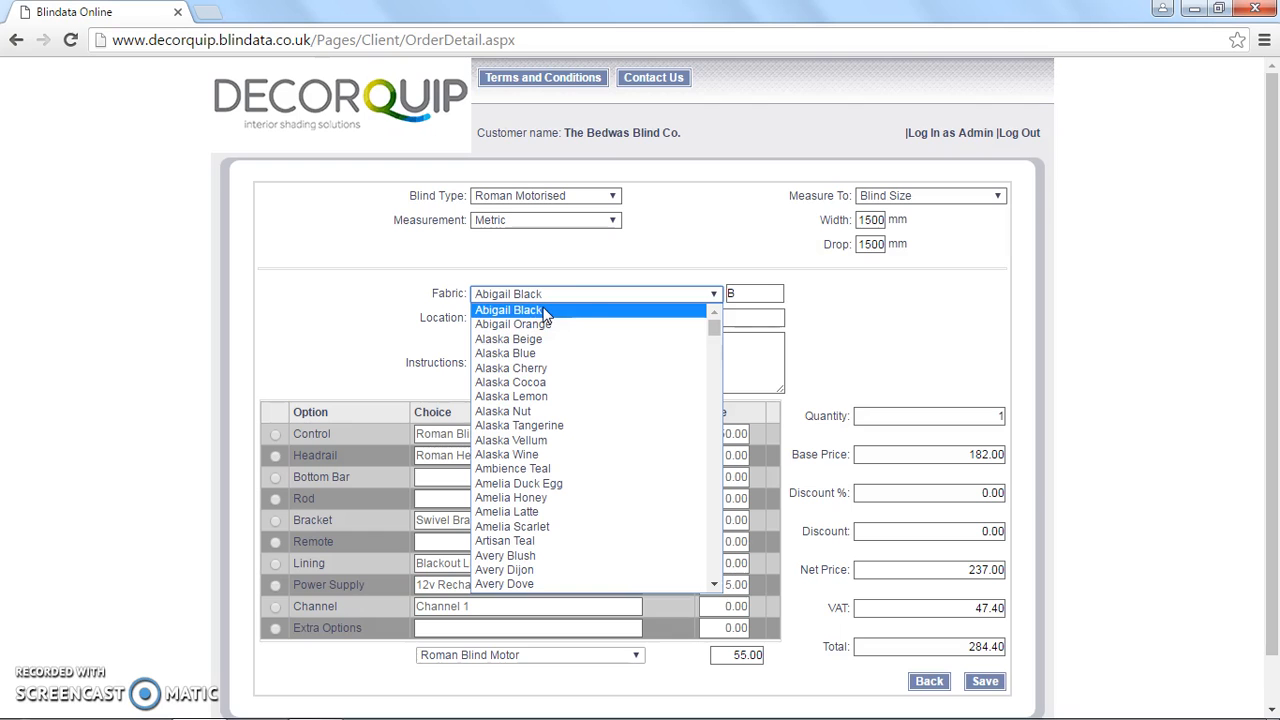
scroll(590, 468, "down", 3)
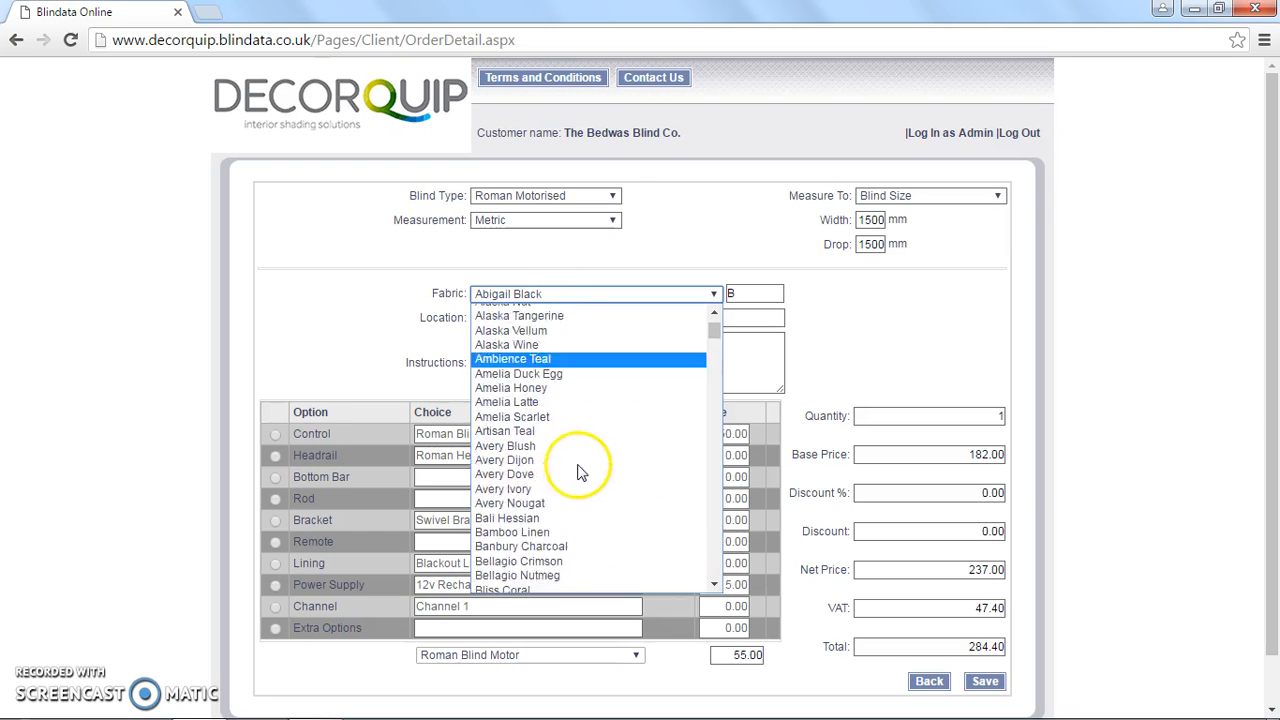
scroll(580, 470, "down", 20)
scroll(540, 443, "down", 5)
scroll(545, 443, "up", 20)
scroll(548, 443, "down", 3)
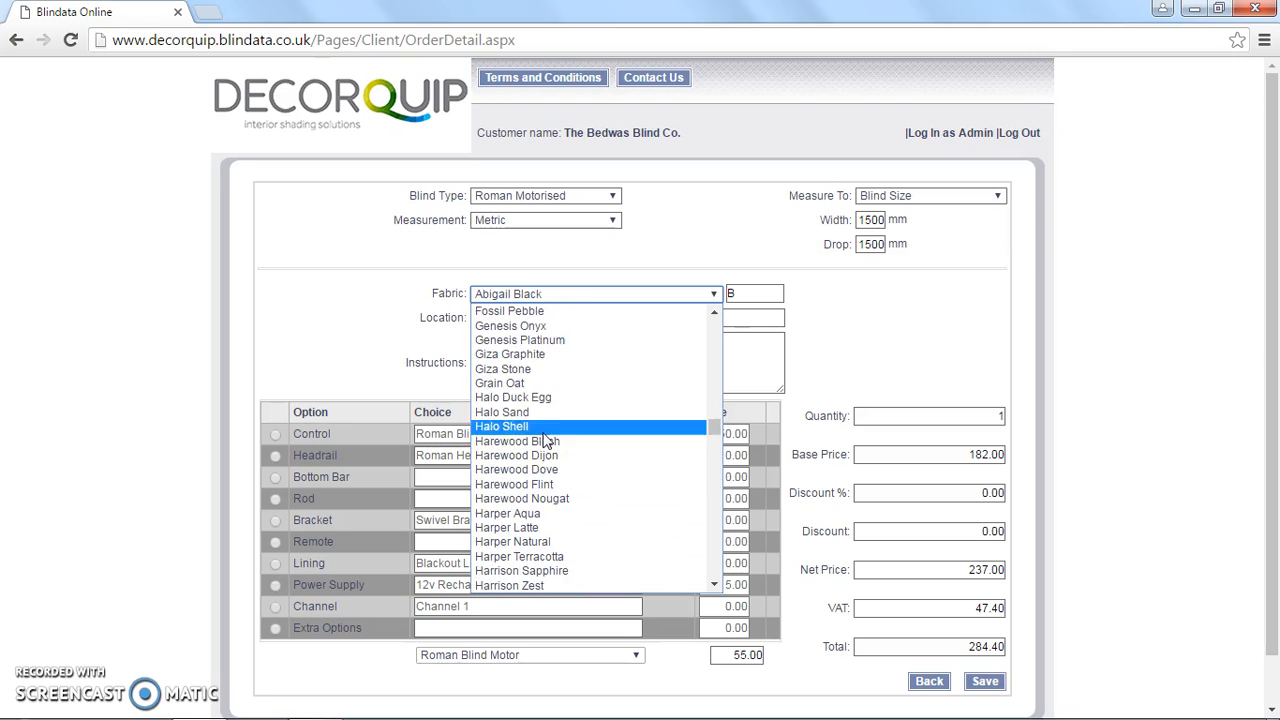
scroll(545, 450, "down", 4)
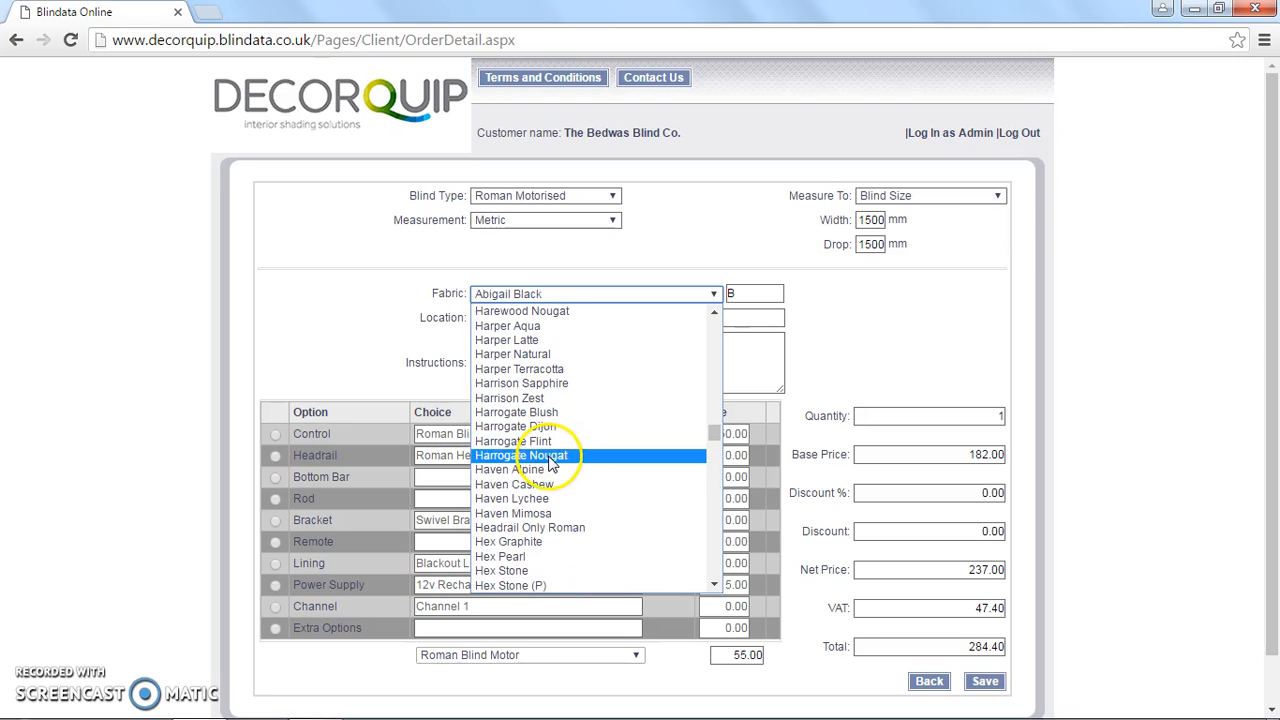
left_click(567, 530)
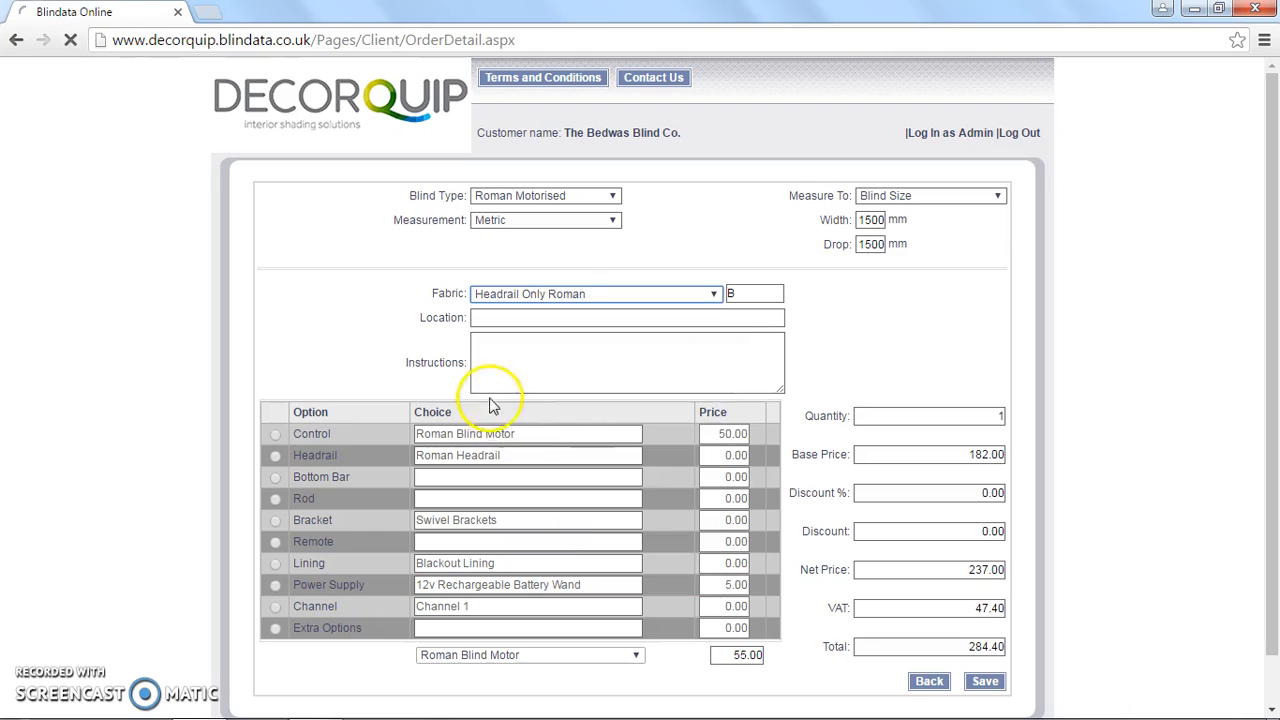
Enter Study as the blind's location and leave the instructions empty
left_click(635, 370)
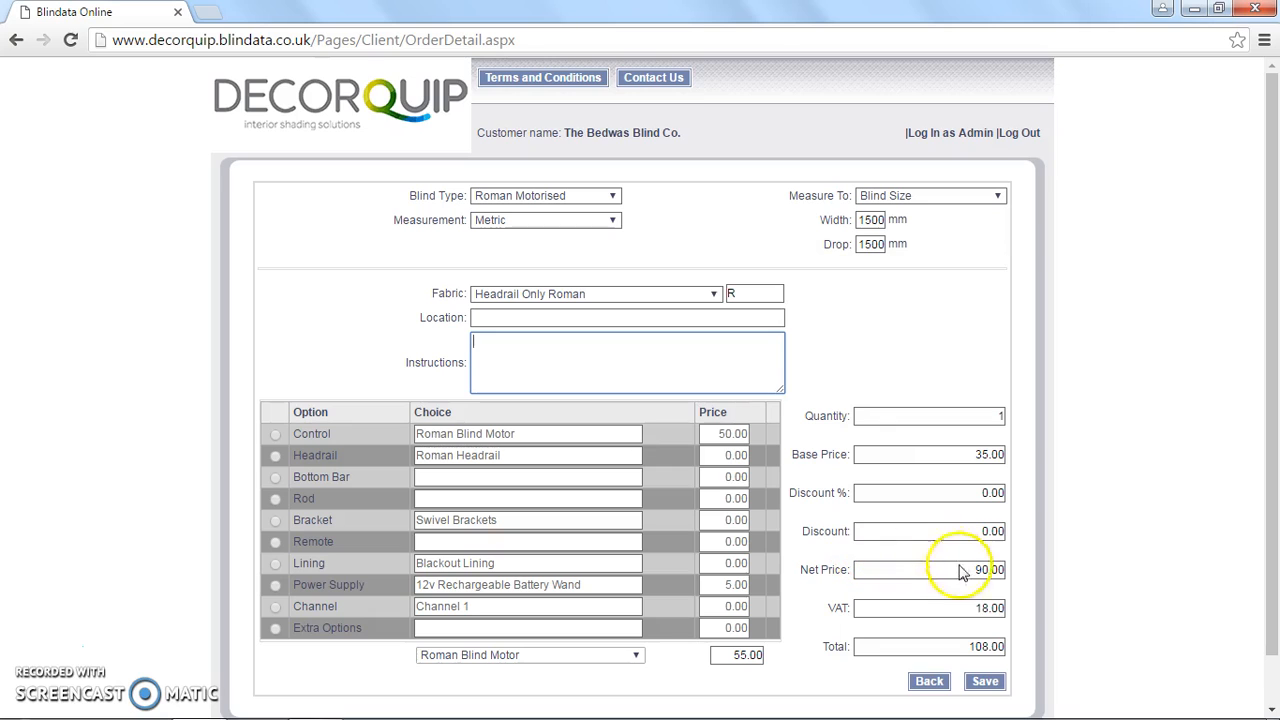
left_click(537, 316)
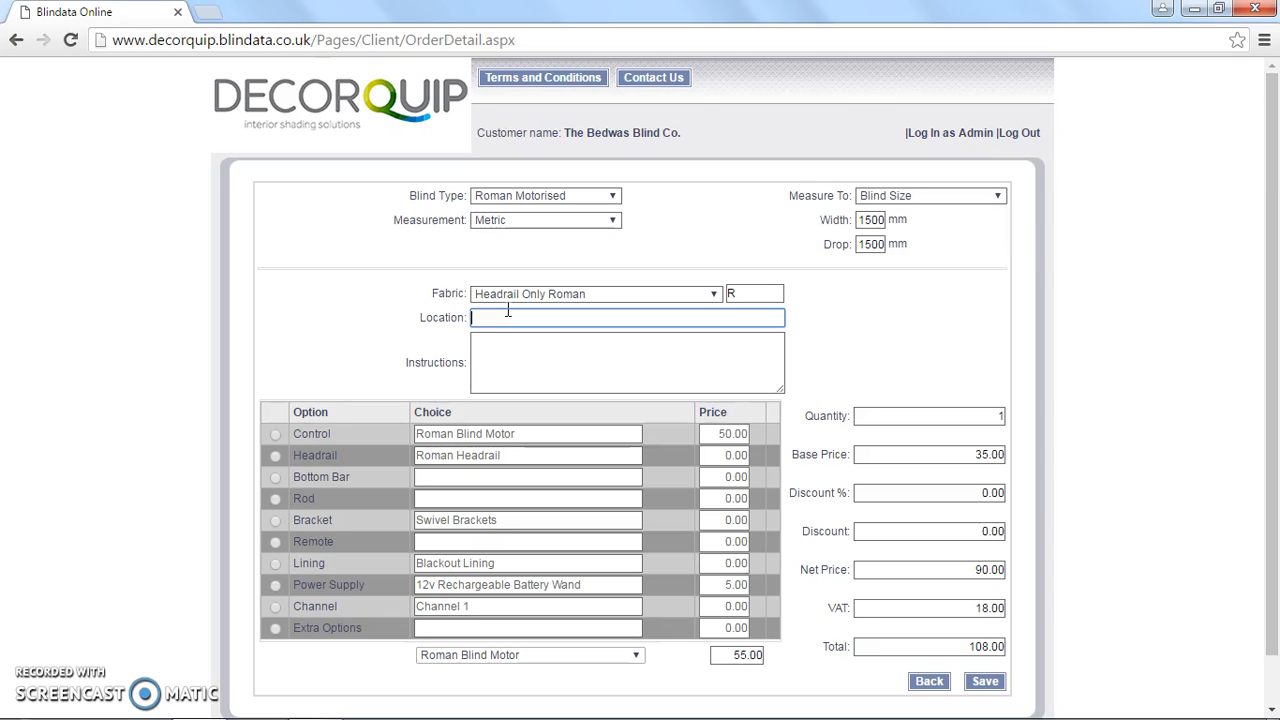
key("Tab")
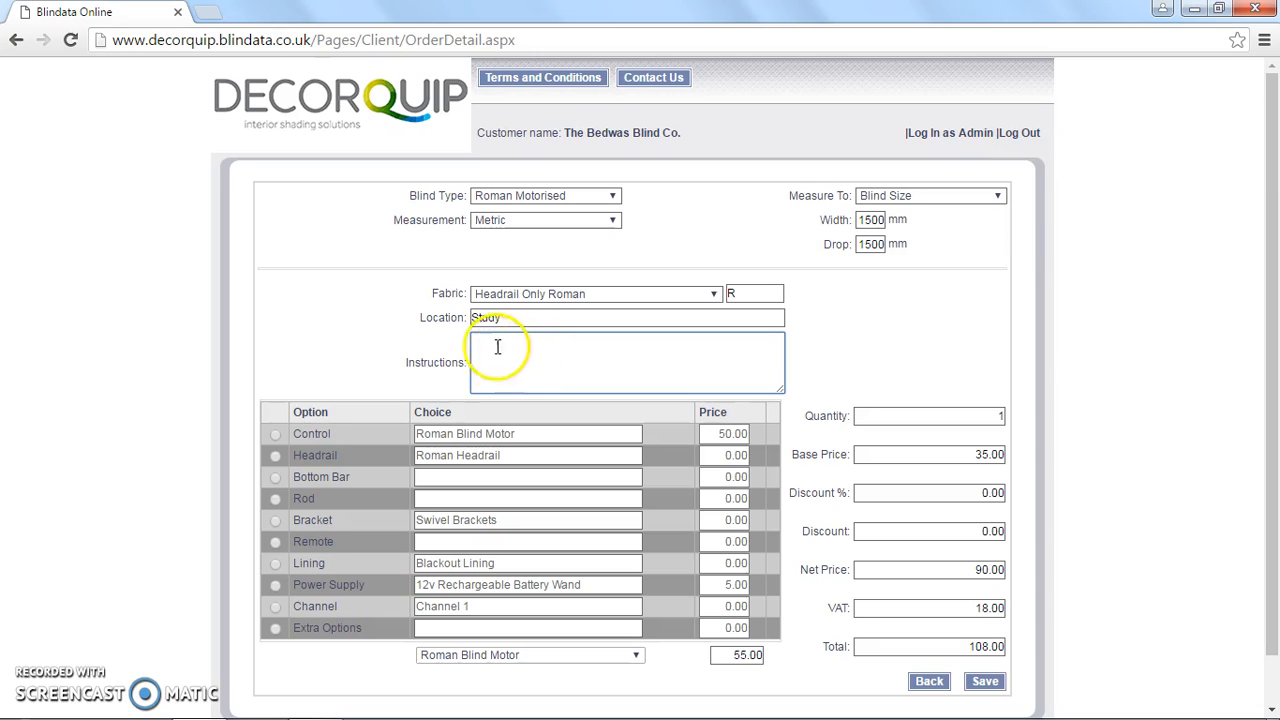
left_click(442, 356)
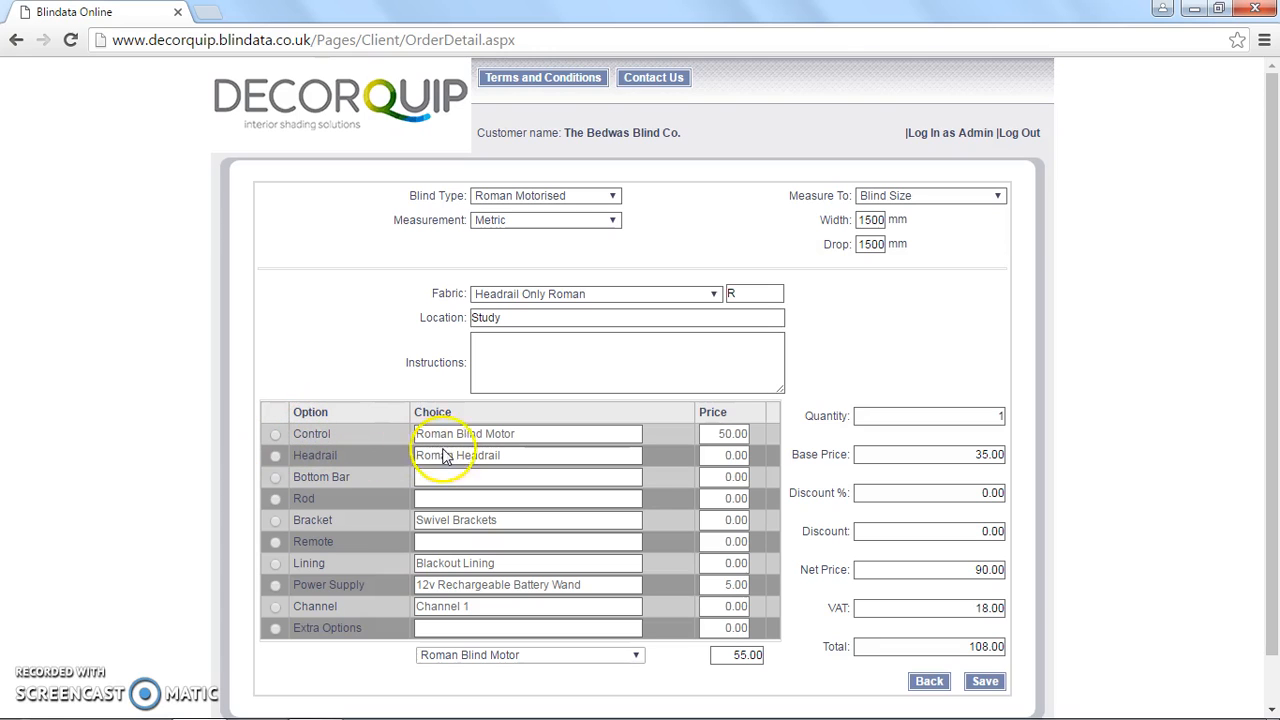
Select Roman Blind Motor as the choice for the Control option
left_click(273, 435)
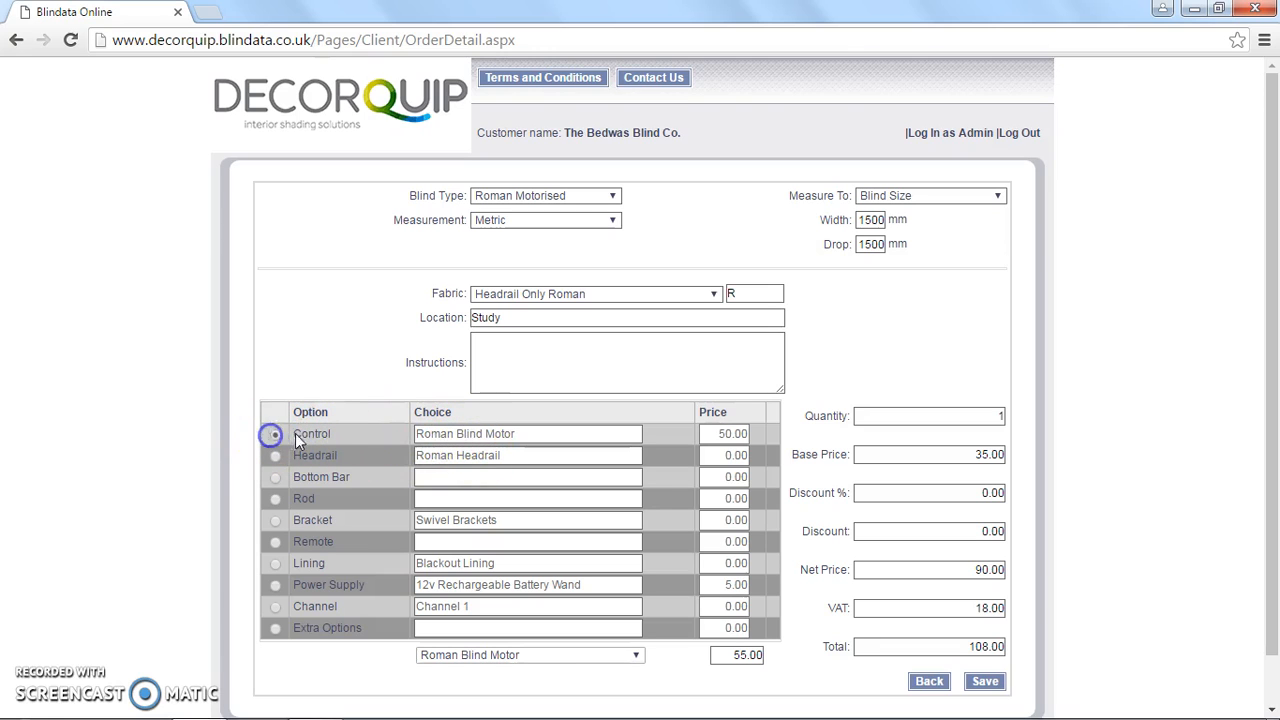
left_click(496, 662)
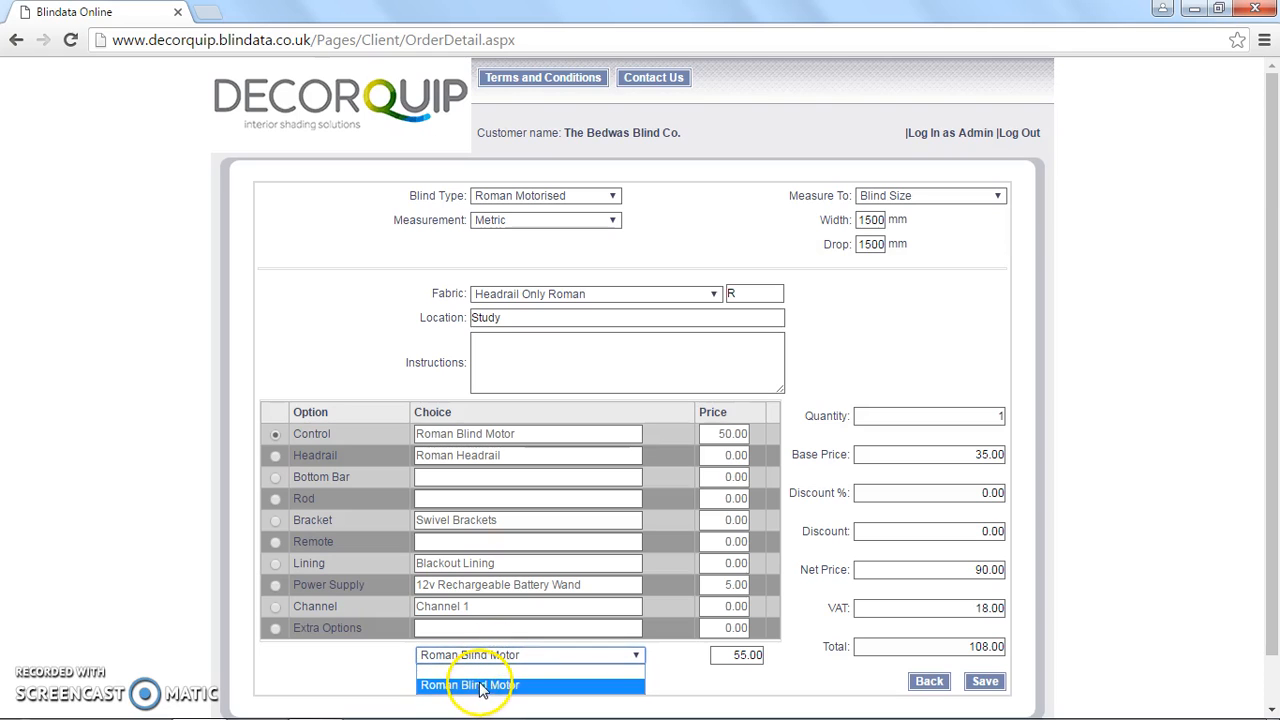
left_click(480, 686)
left_click(461, 458)
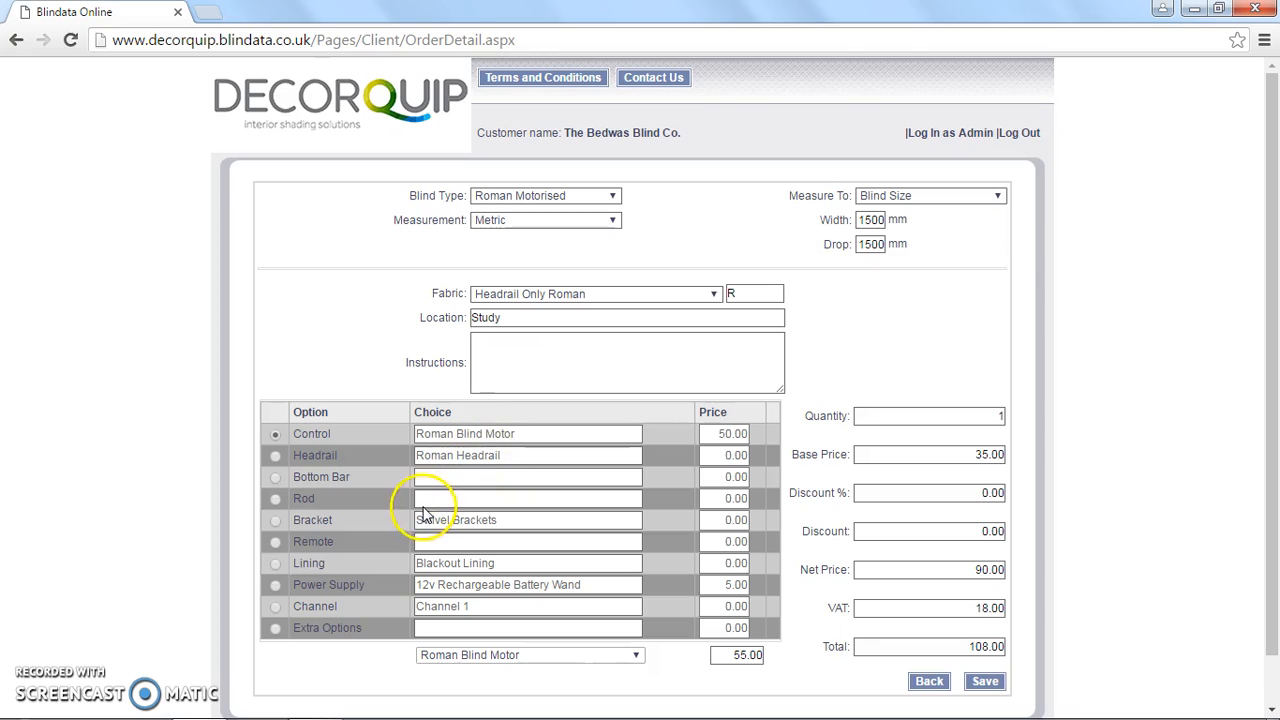
Select Swivel Brackets as the choice for the Bracket option
left_click(275, 520)
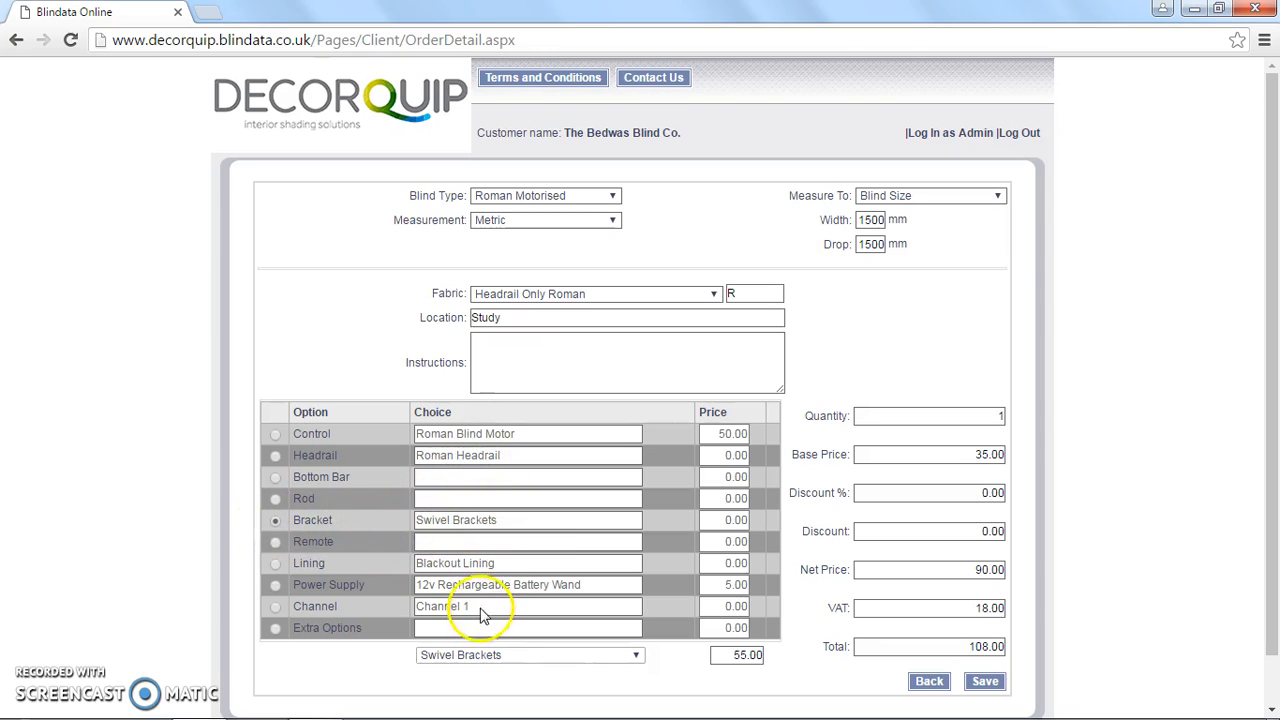
left_click(503, 657)
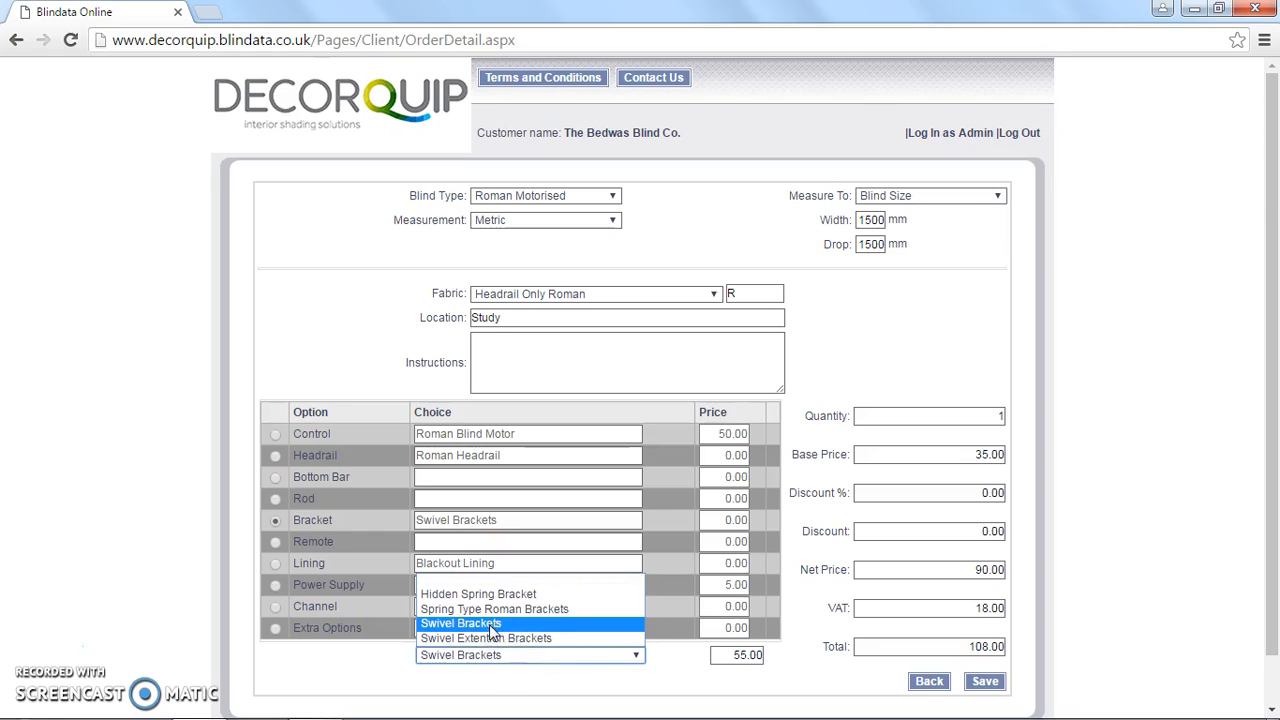
left_click(590, 624)
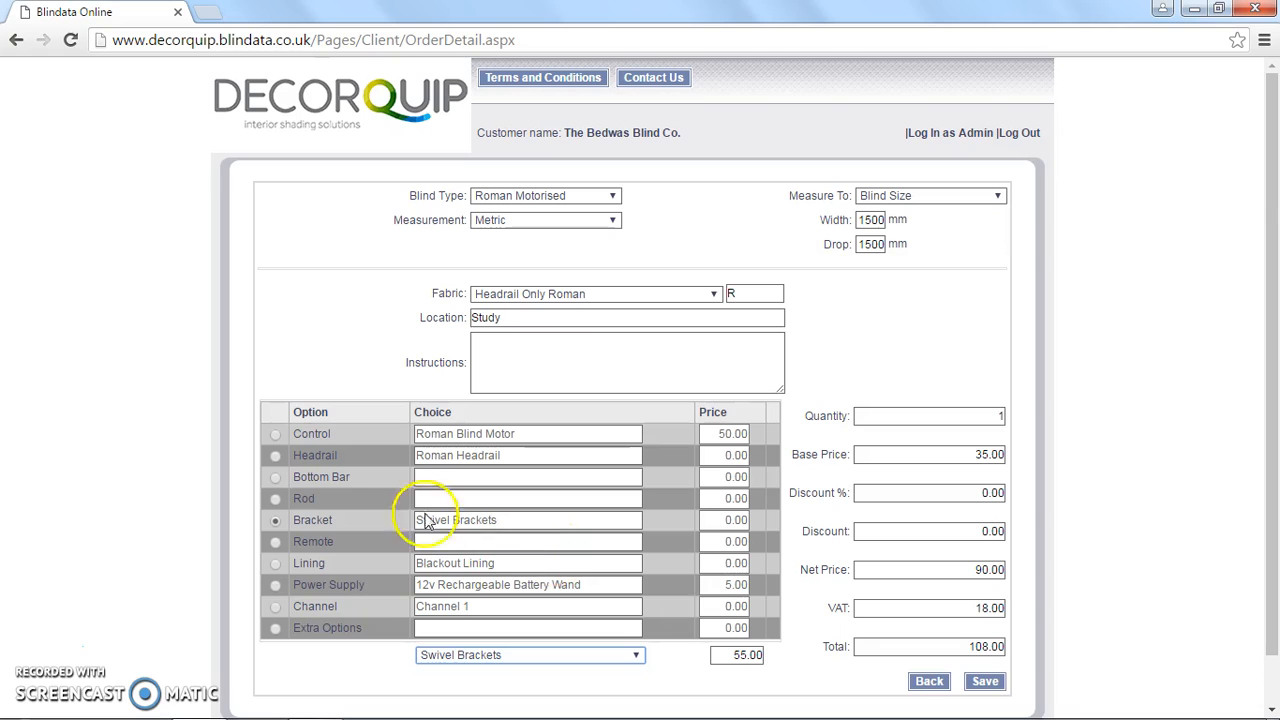
Set the Remote option to Elite 15 Channel Remote
left_click(301, 540)
left_click(277, 541)
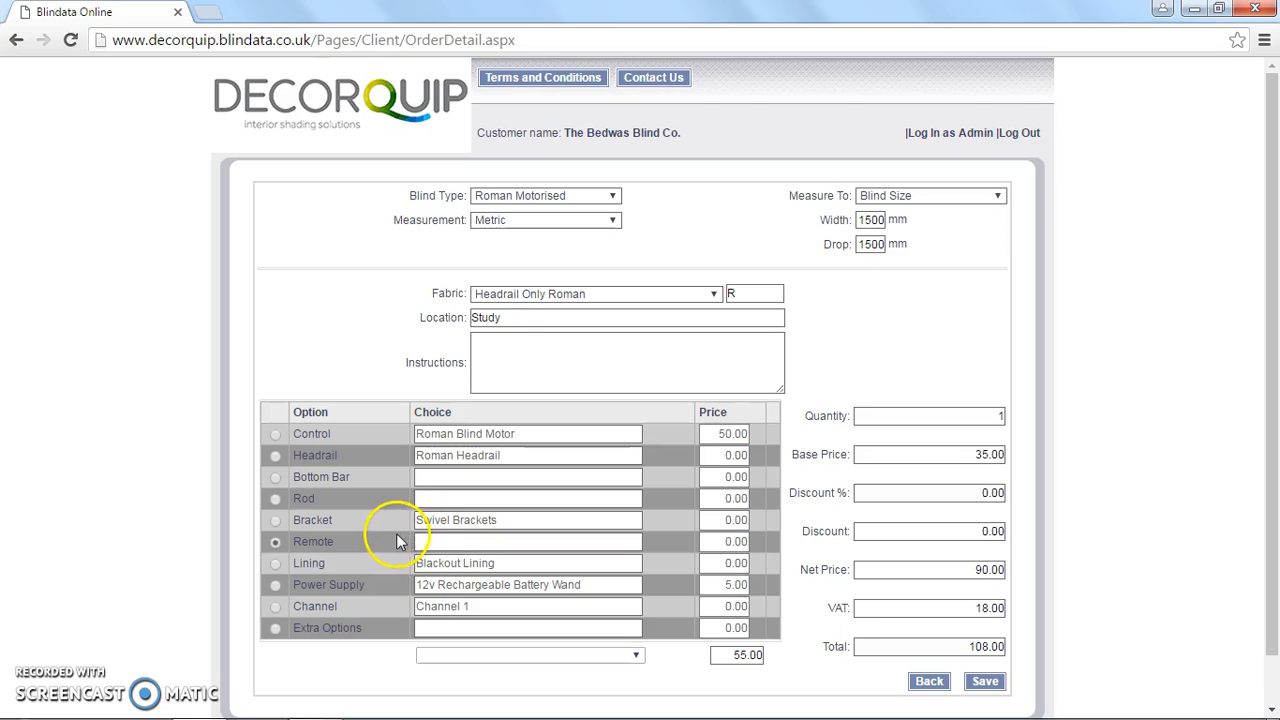
left_click(466, 654)
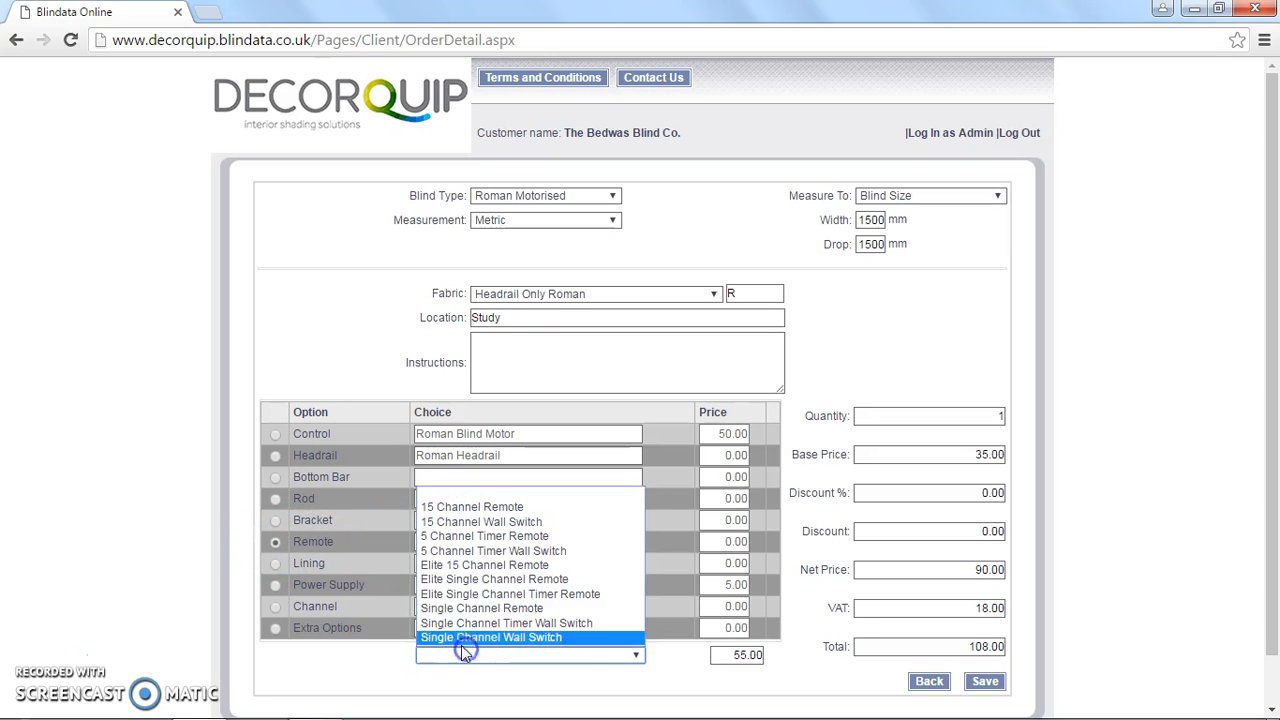
left_click(547, 568)
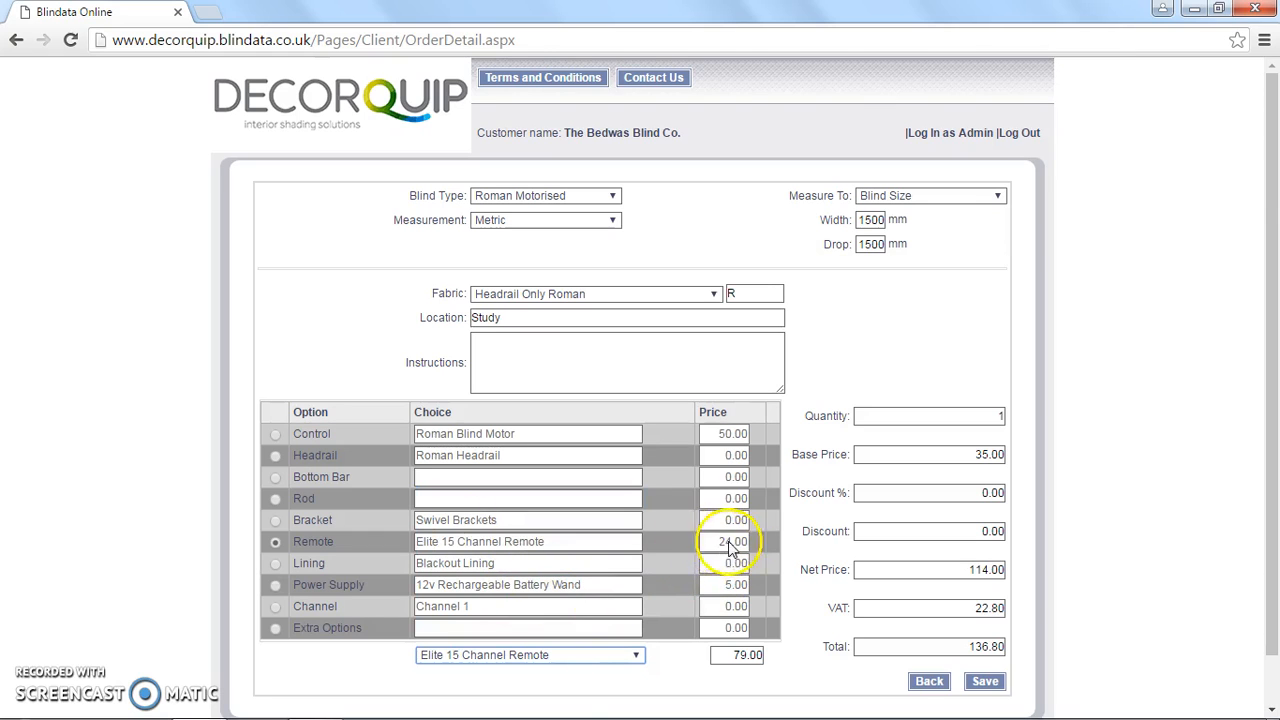
Clear the Lining option by picking the blank choice
left_click(276, 564)
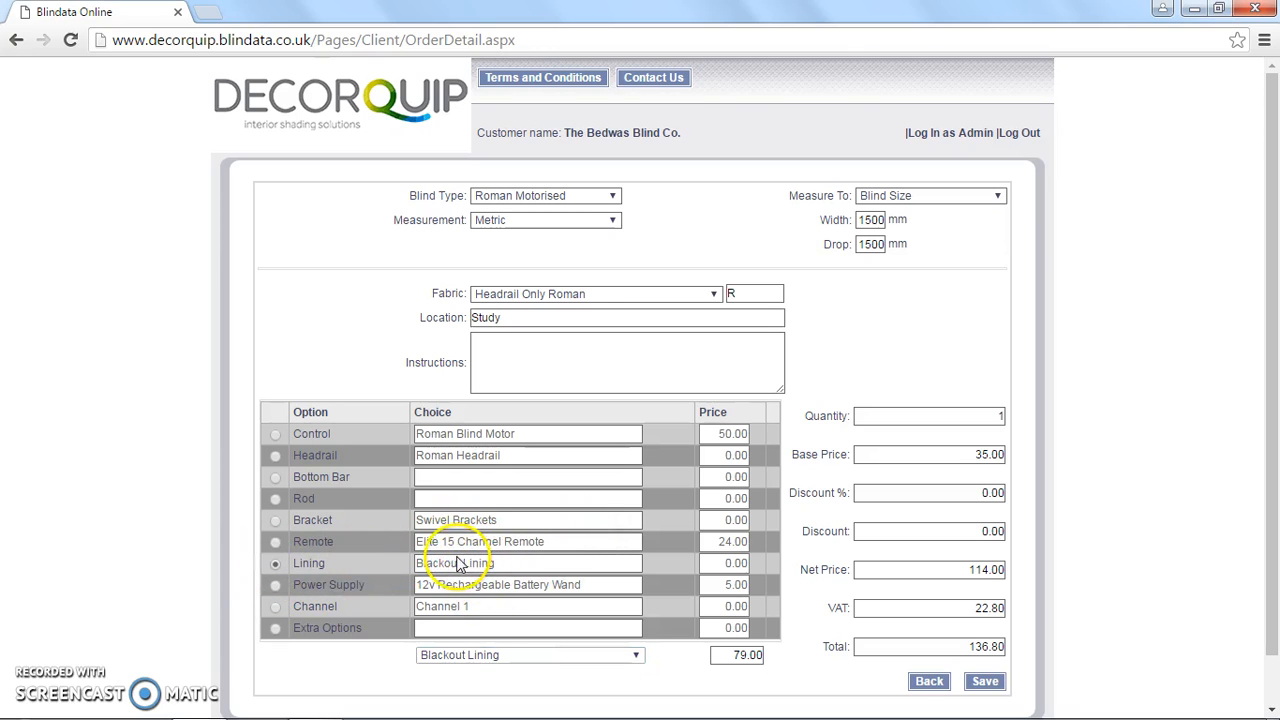
left_click(455, 655)
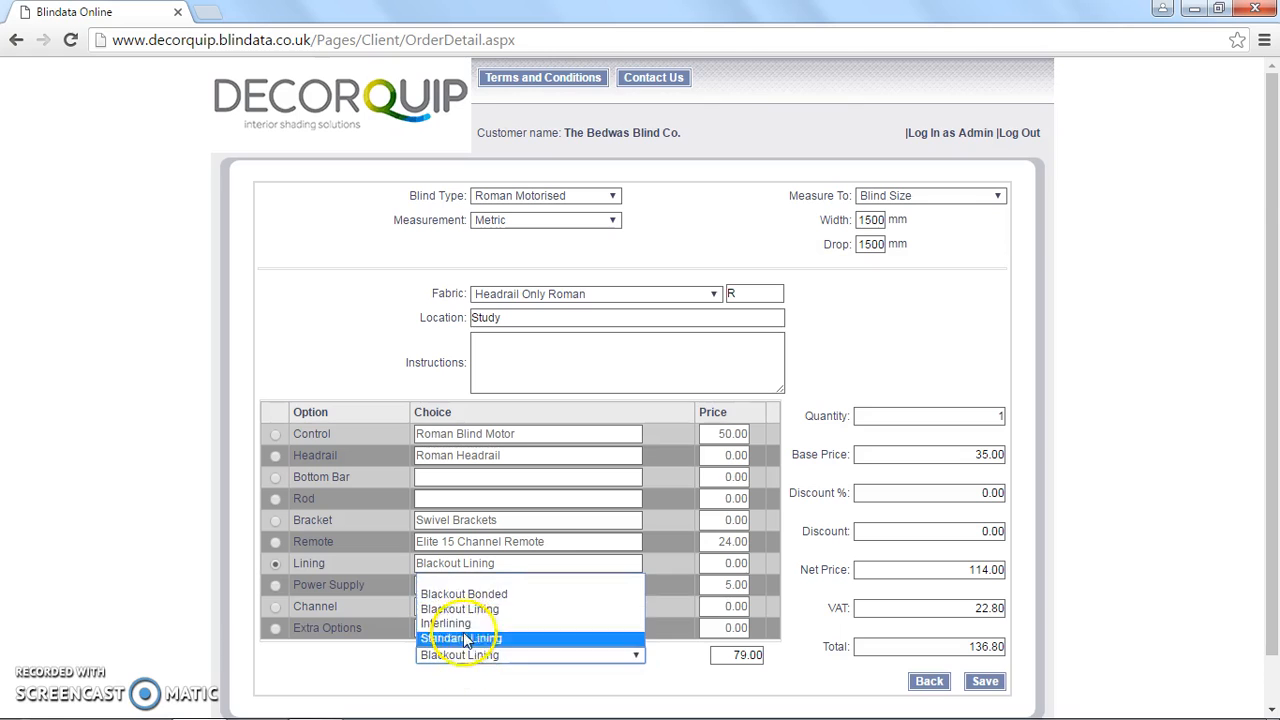
left_click(452, 582)
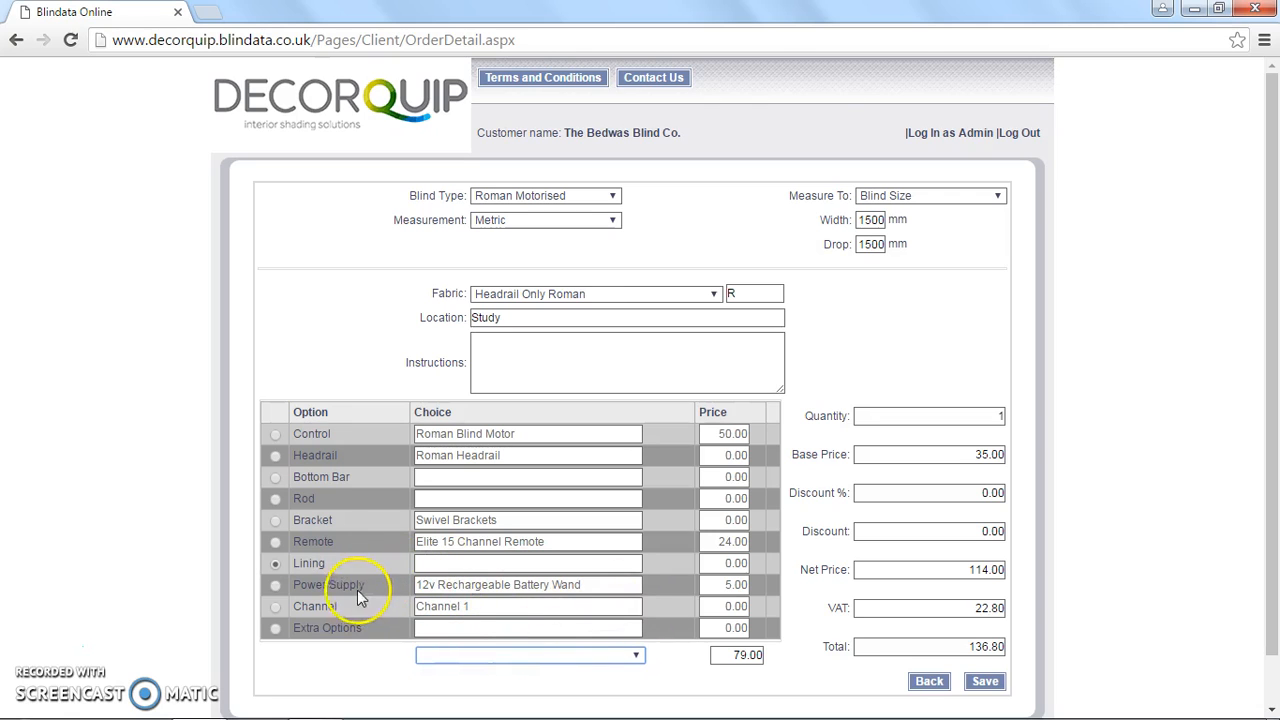
Set the Power Supply option to Li-ion Battery & Liberta Charger
left_click(275, 585)
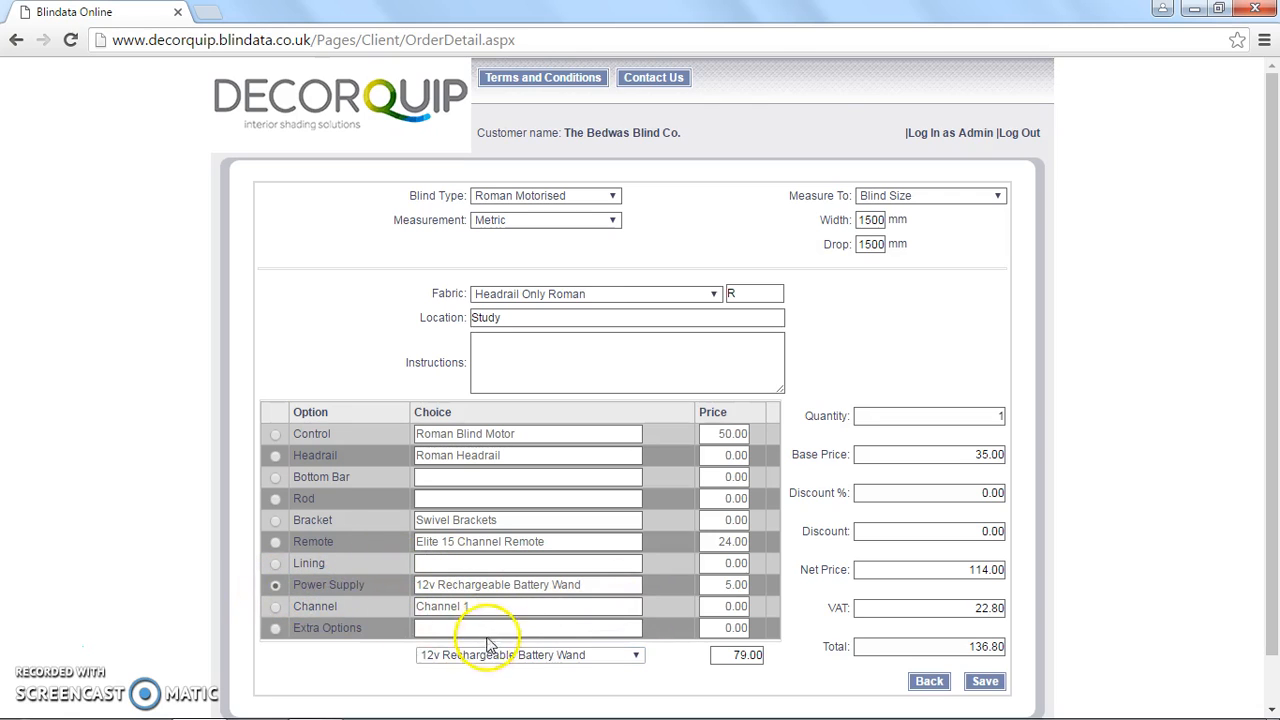
left_click(488, 654)
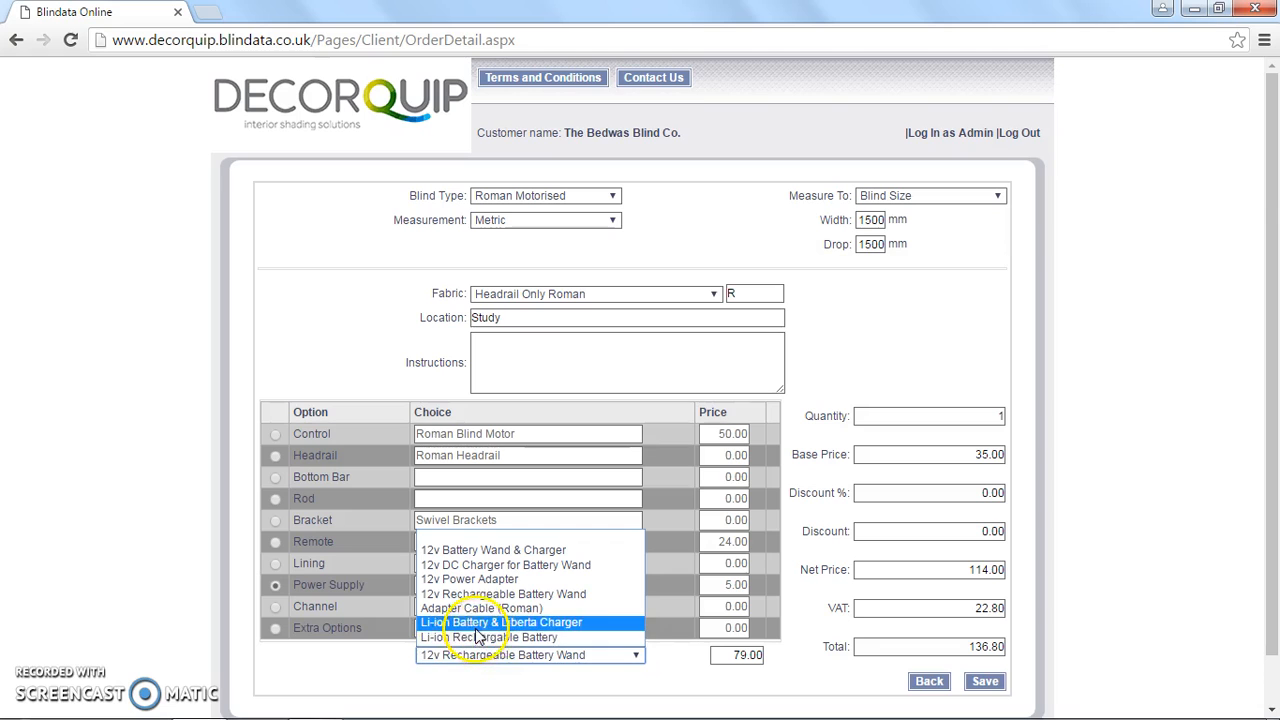
left_click(604, 624)
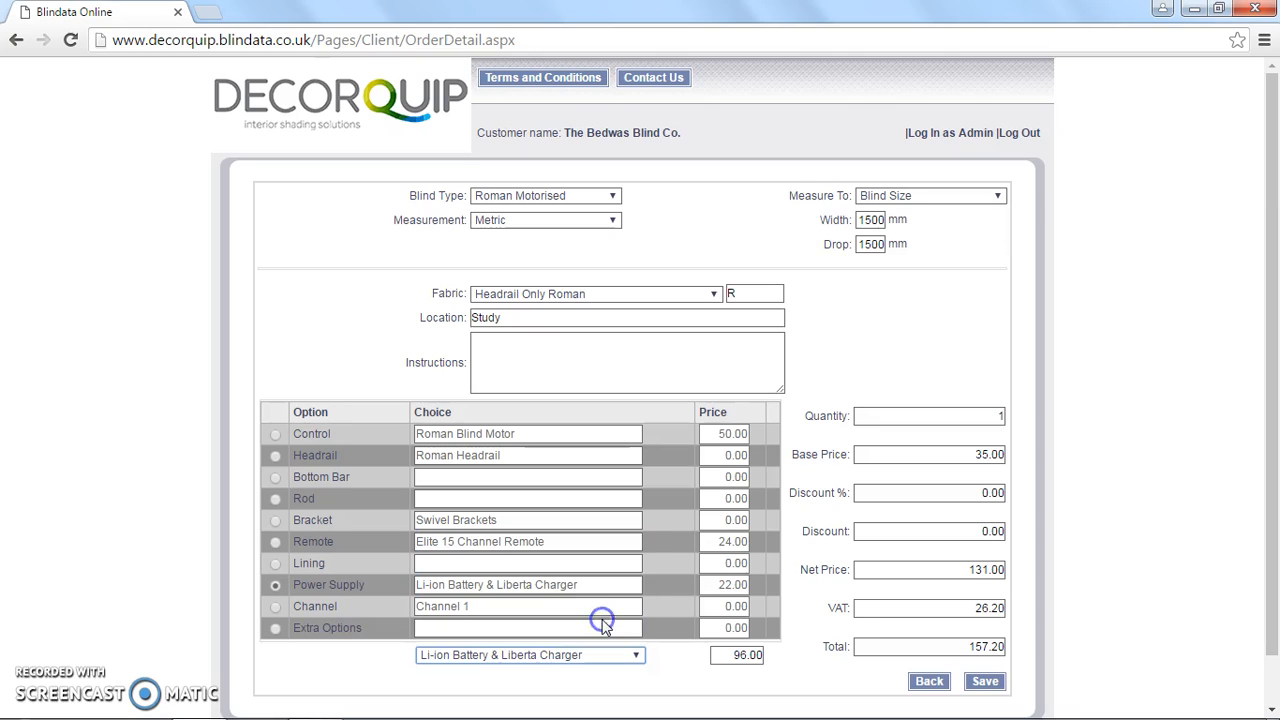
left_click(568, 587)
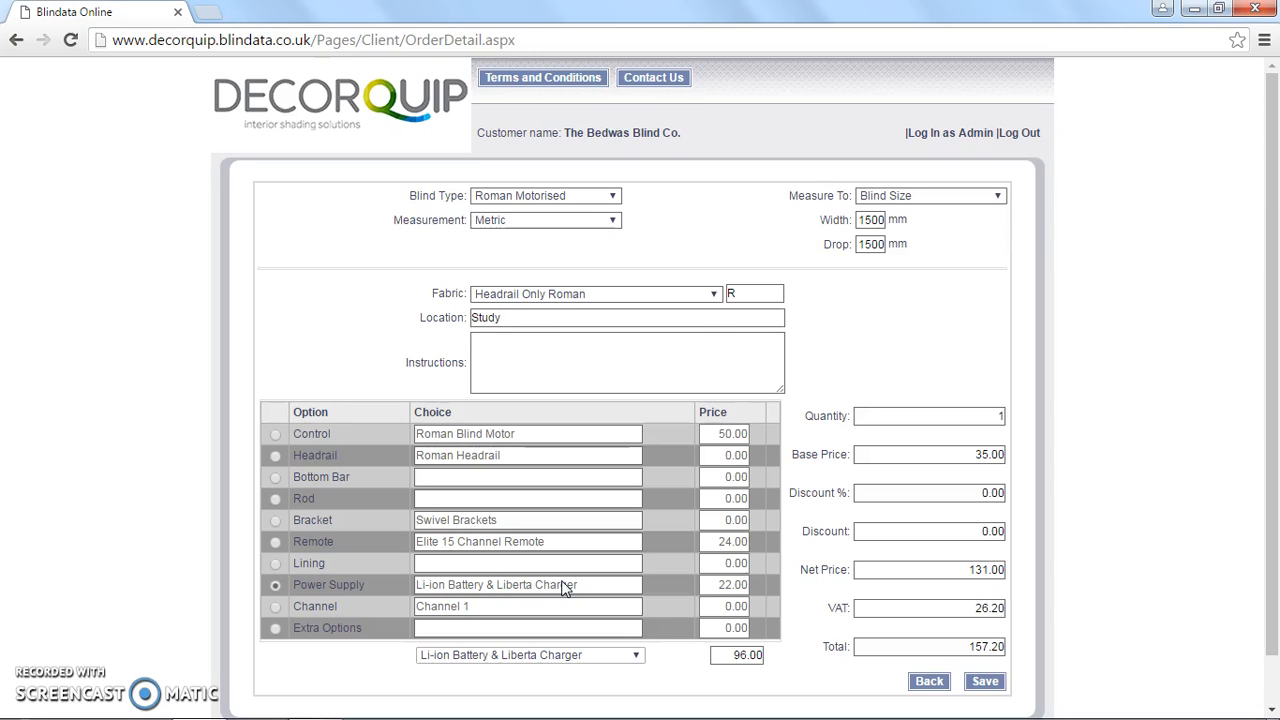
left_click(563, 589)
Select Channel 1 as the choice for the Channel option
left_click(275, 607)
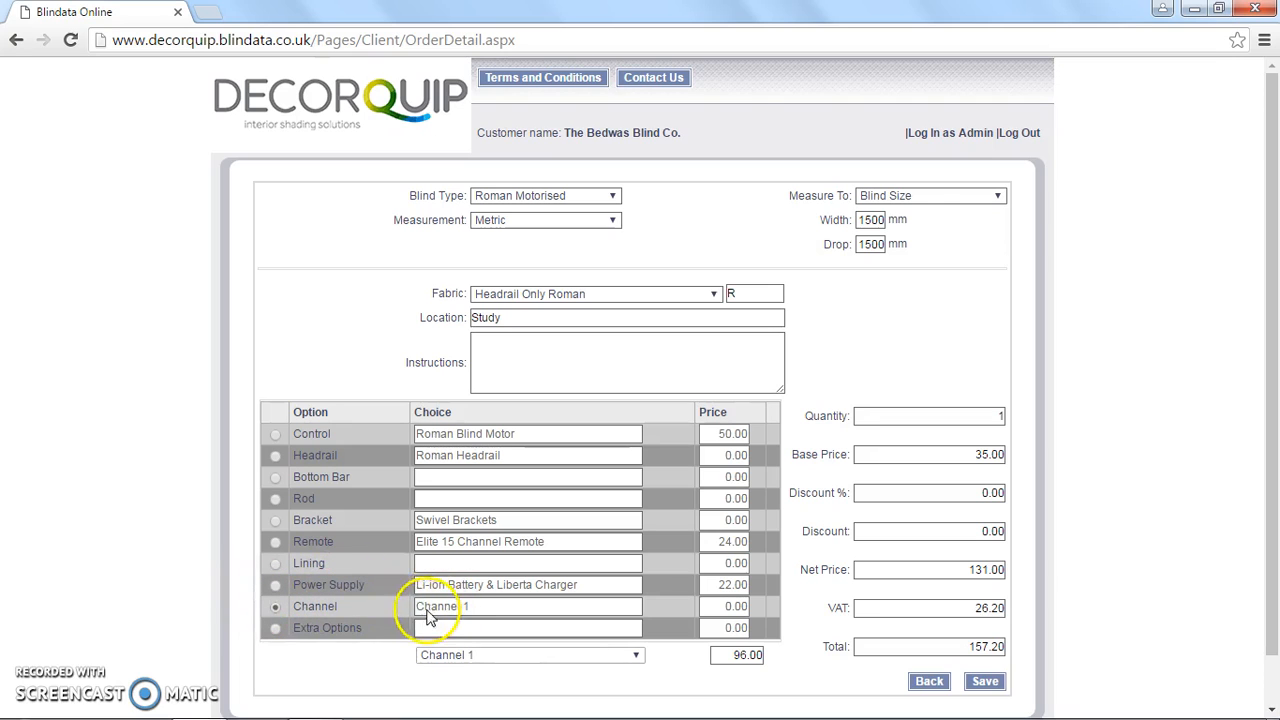
left_click(478, 653)
left_click_drag(338, 578, 337, 574)
left_click(434, 601)
Try a quantity of 2 for the blind, and set the quantity back to 1
left_click(916, 412)
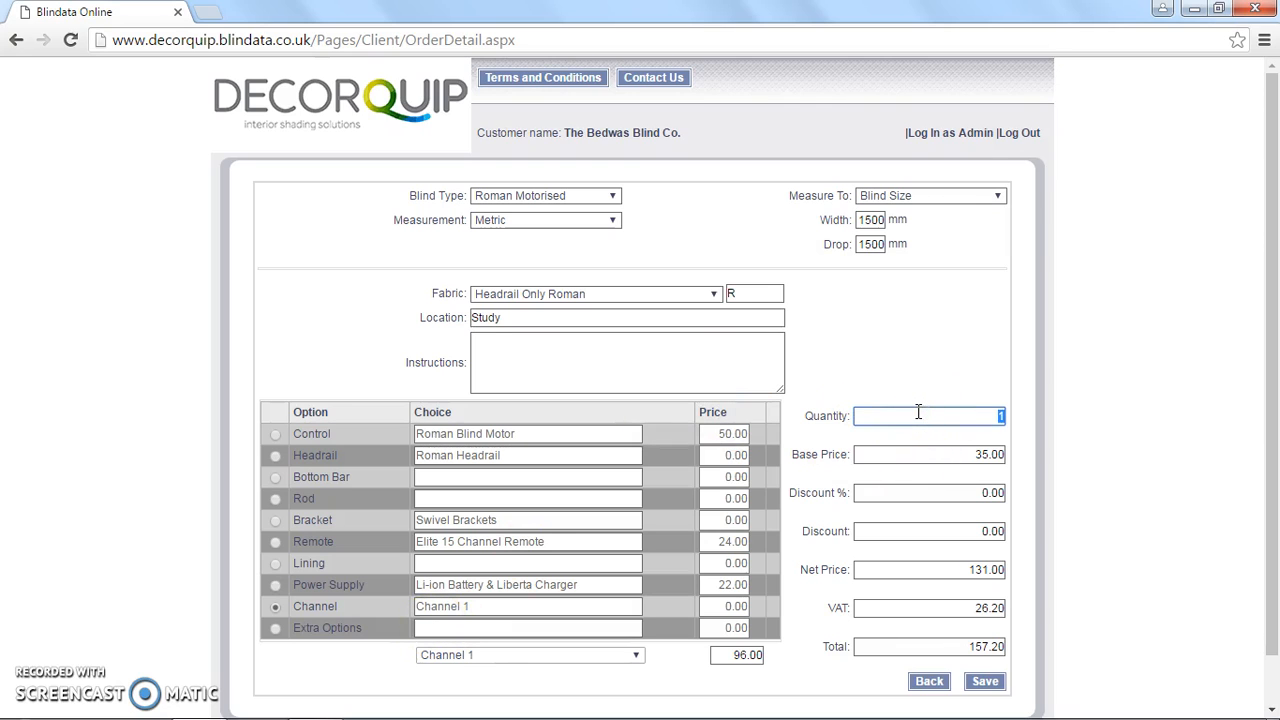
type("2")
key("Tab")
left_click(929, 413)
type("1")
left_click(935, 443)
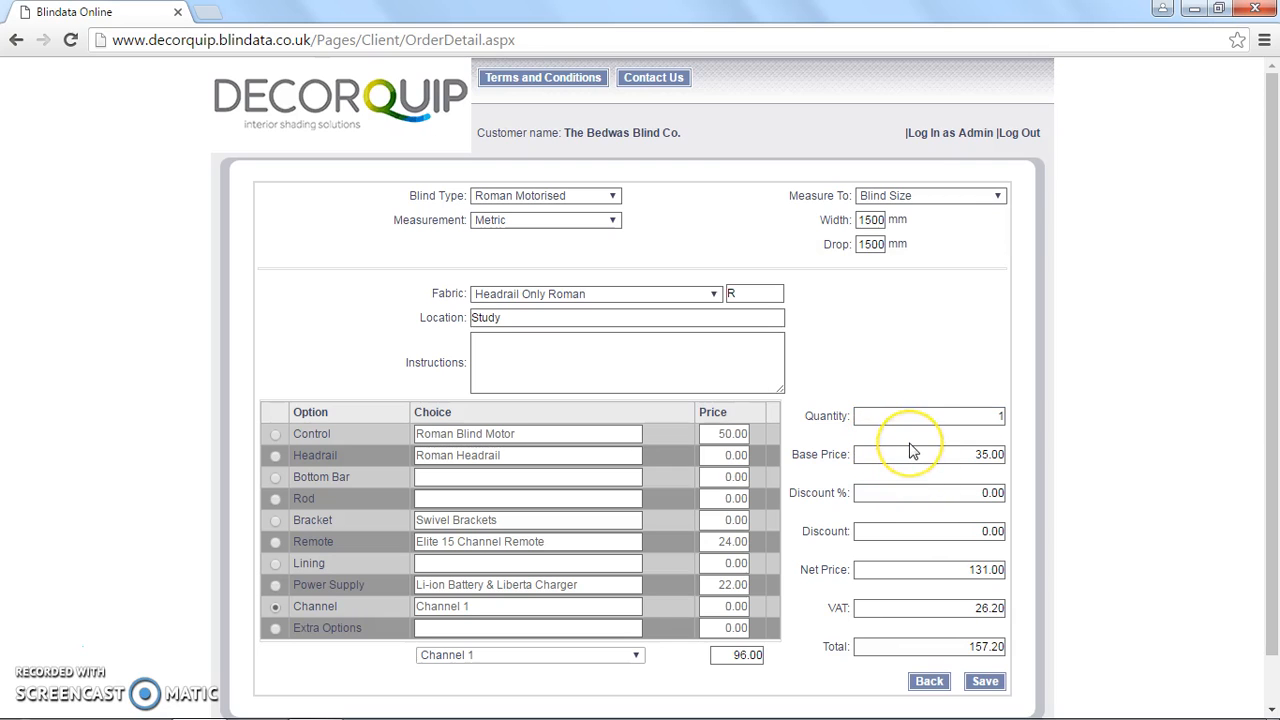
Enter "Supply with 6 cord drums" as the instructions and save the blind to the order
left_click(590, 362)
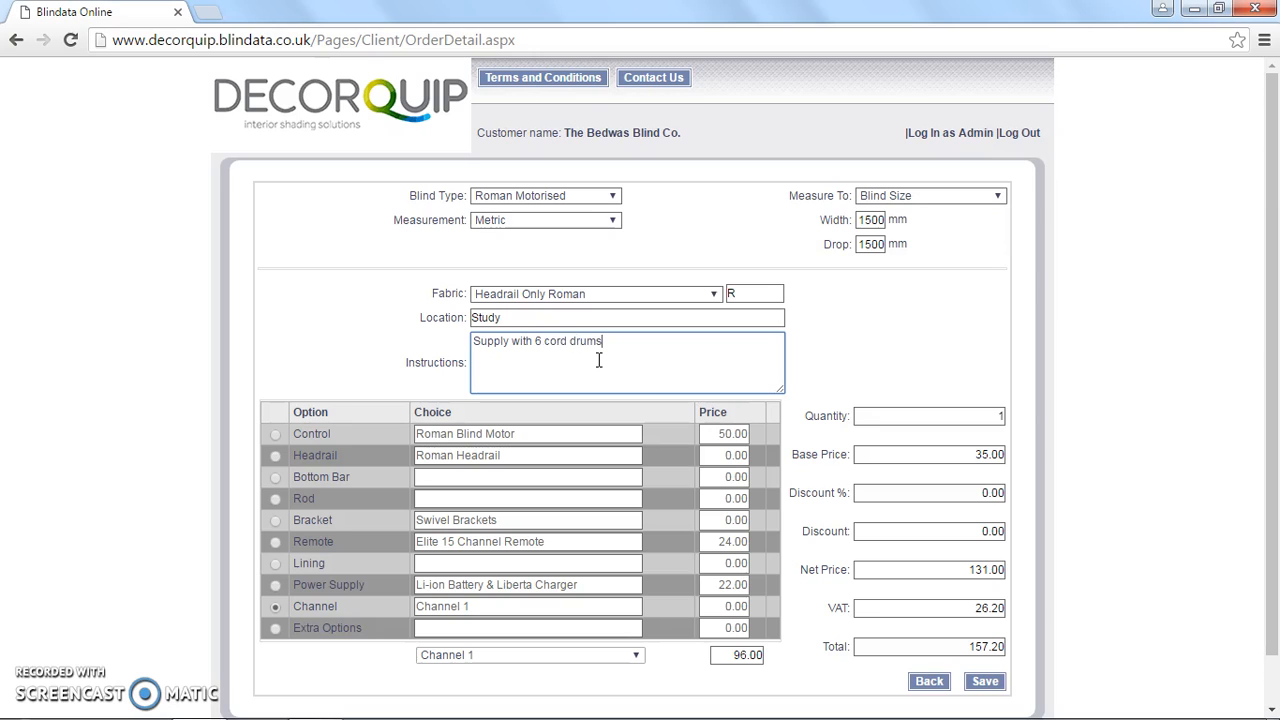
left_click(615, 361)
left_click(560, 365)
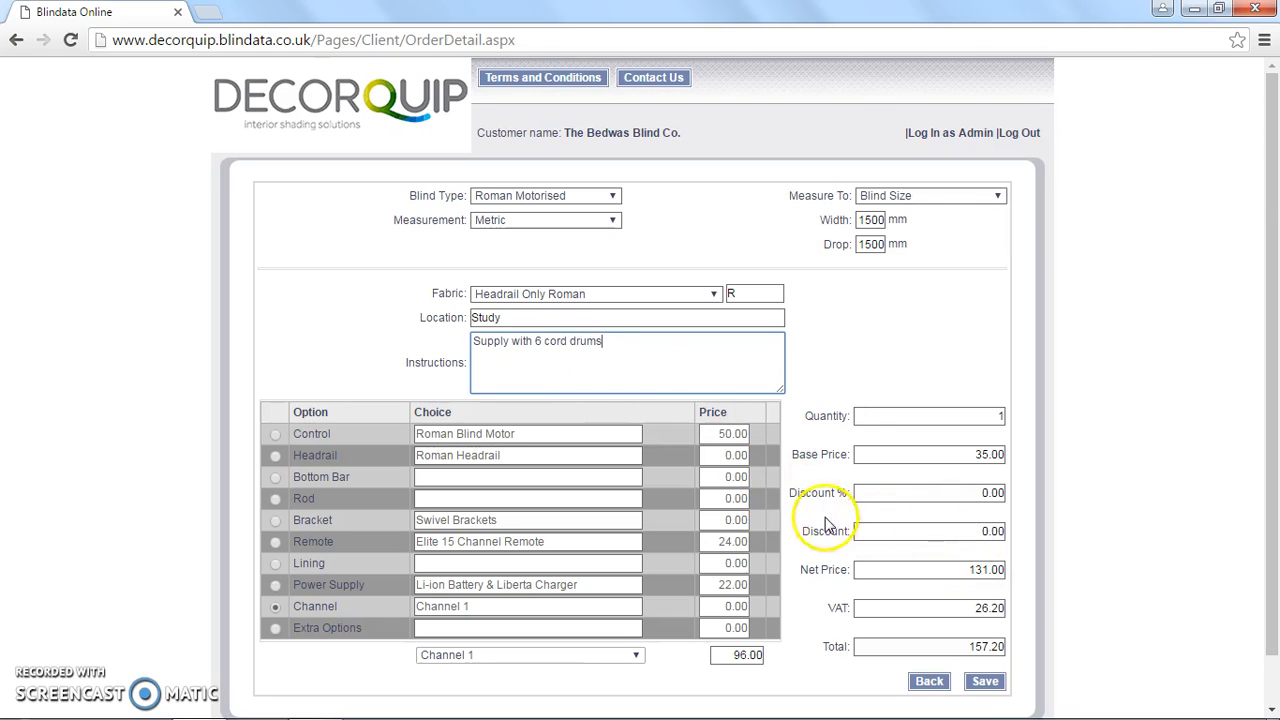
left_click(985, 681)
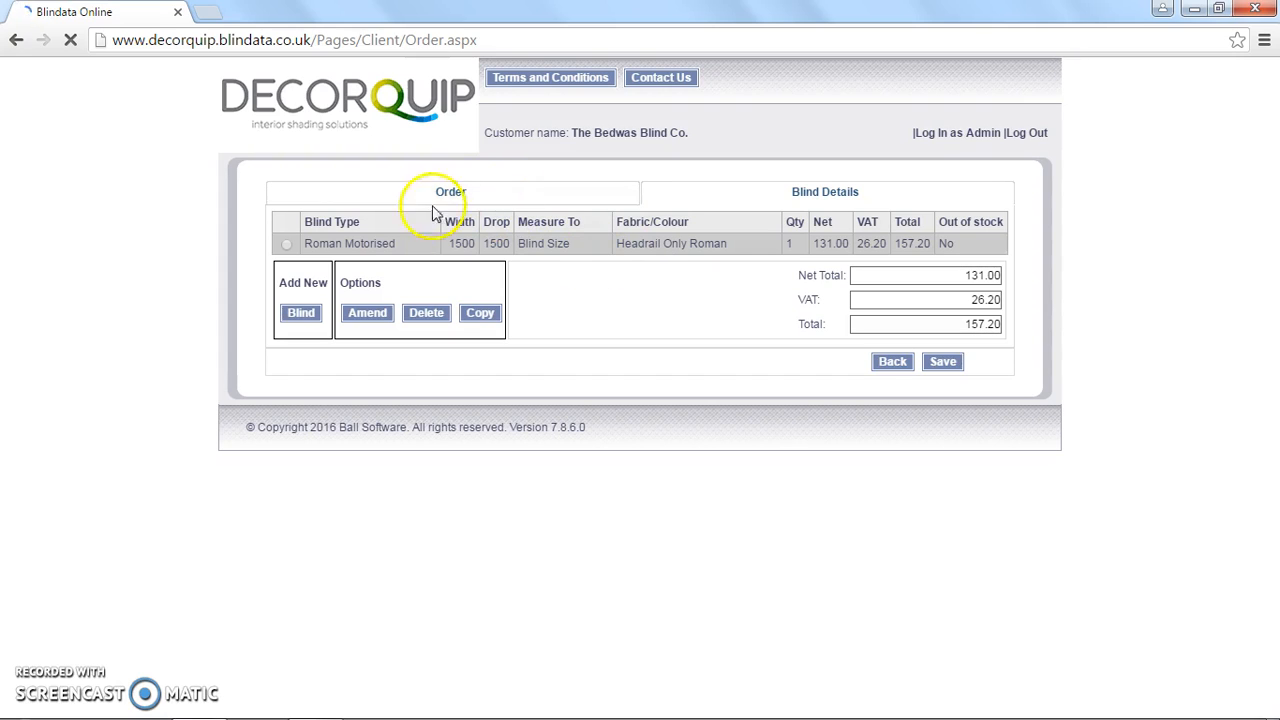
Copy the existing Roman Motorised blind line in the order's blind details
left_click(286, 245)
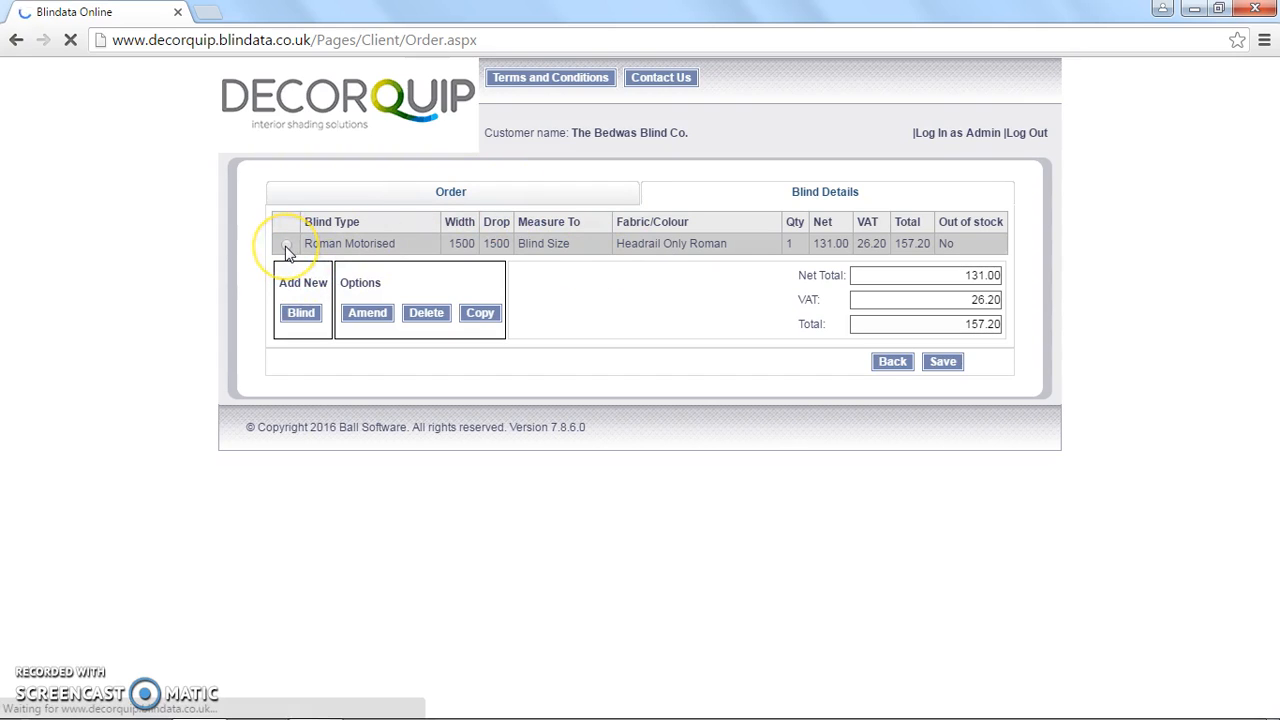
left_click(300, 315)
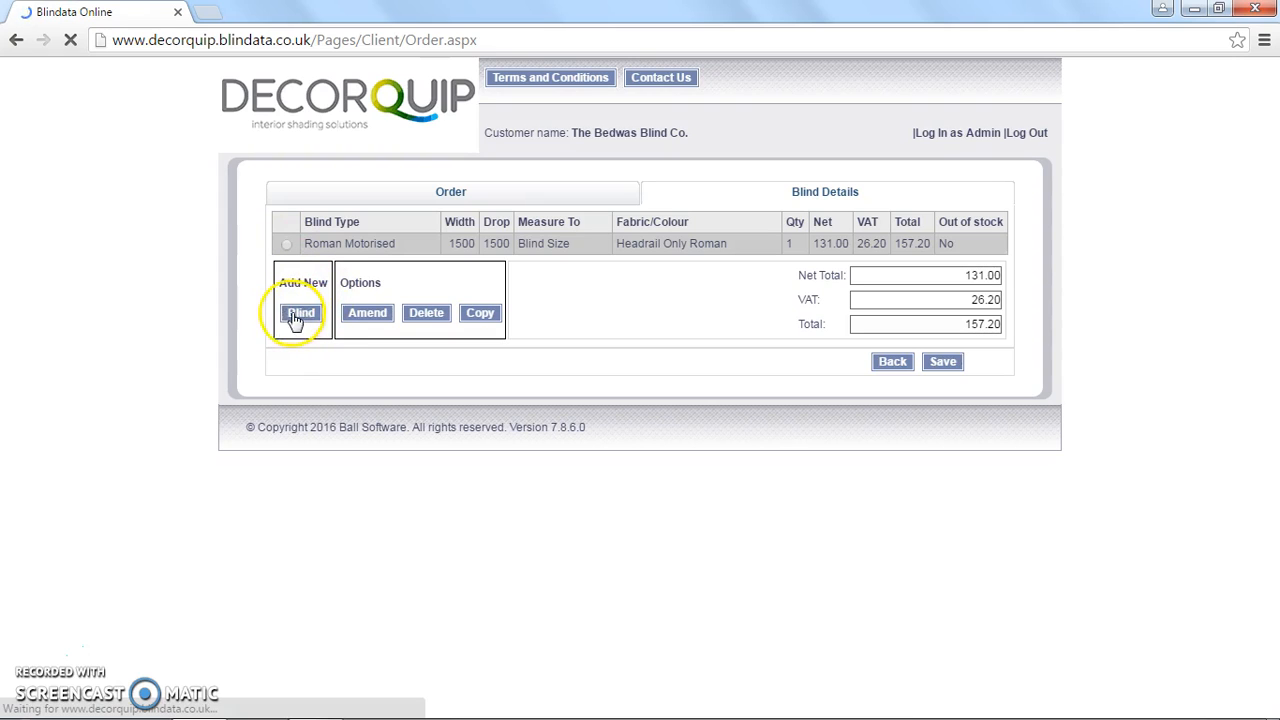
left_click(282, 245)
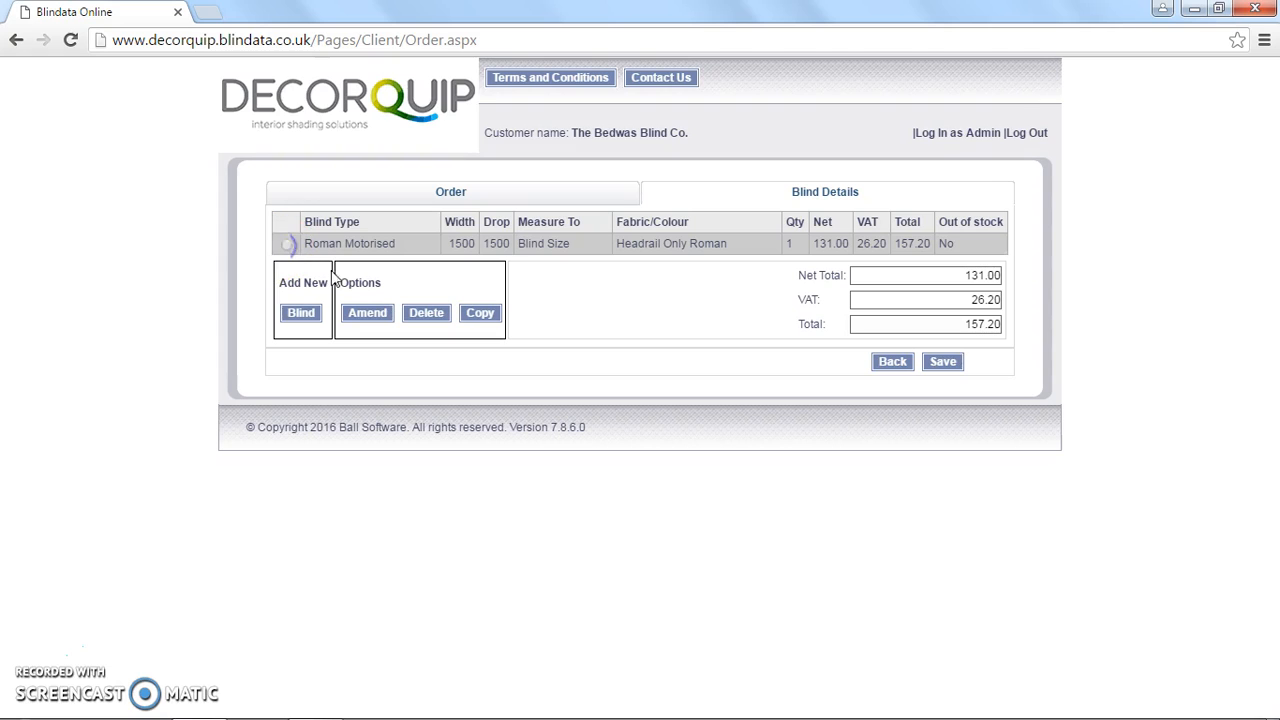
left_click(287, 246)
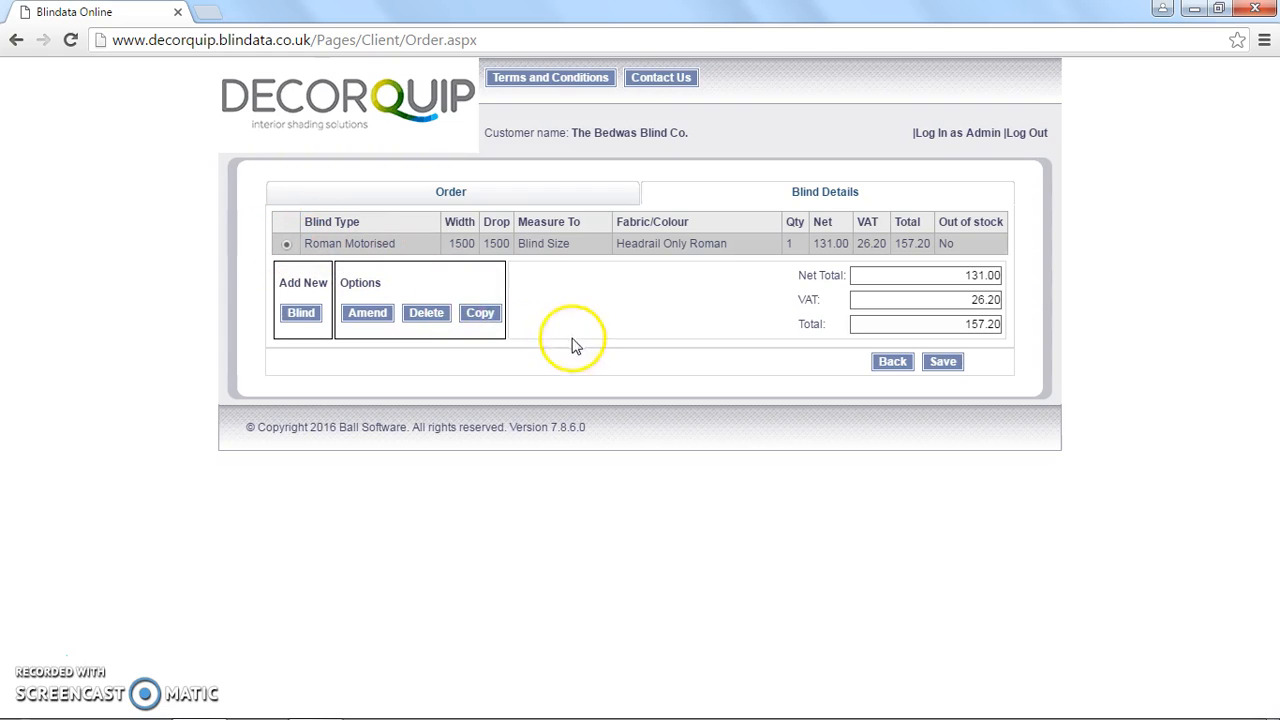
left_click(481, 314)
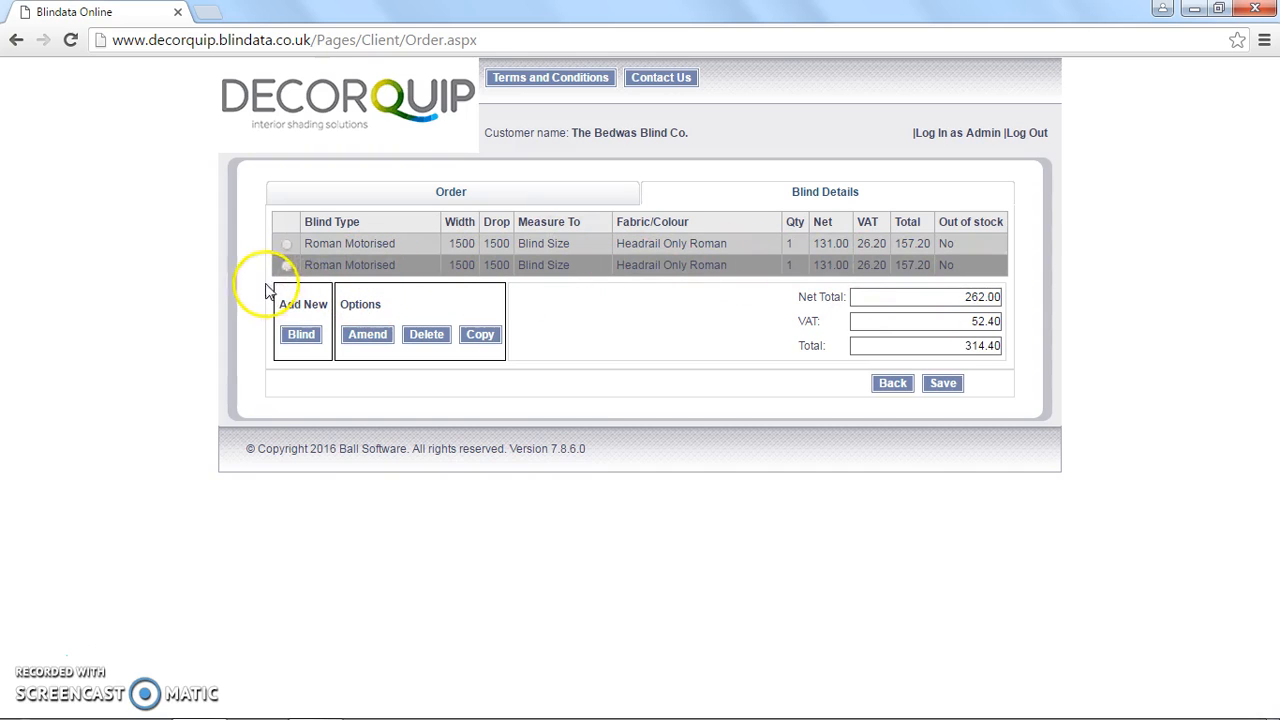
Open the copied Roman Motorised blind for amending and set its width and drop to 1250 mm each
left_click(287, 266)
left_click(372, 336)
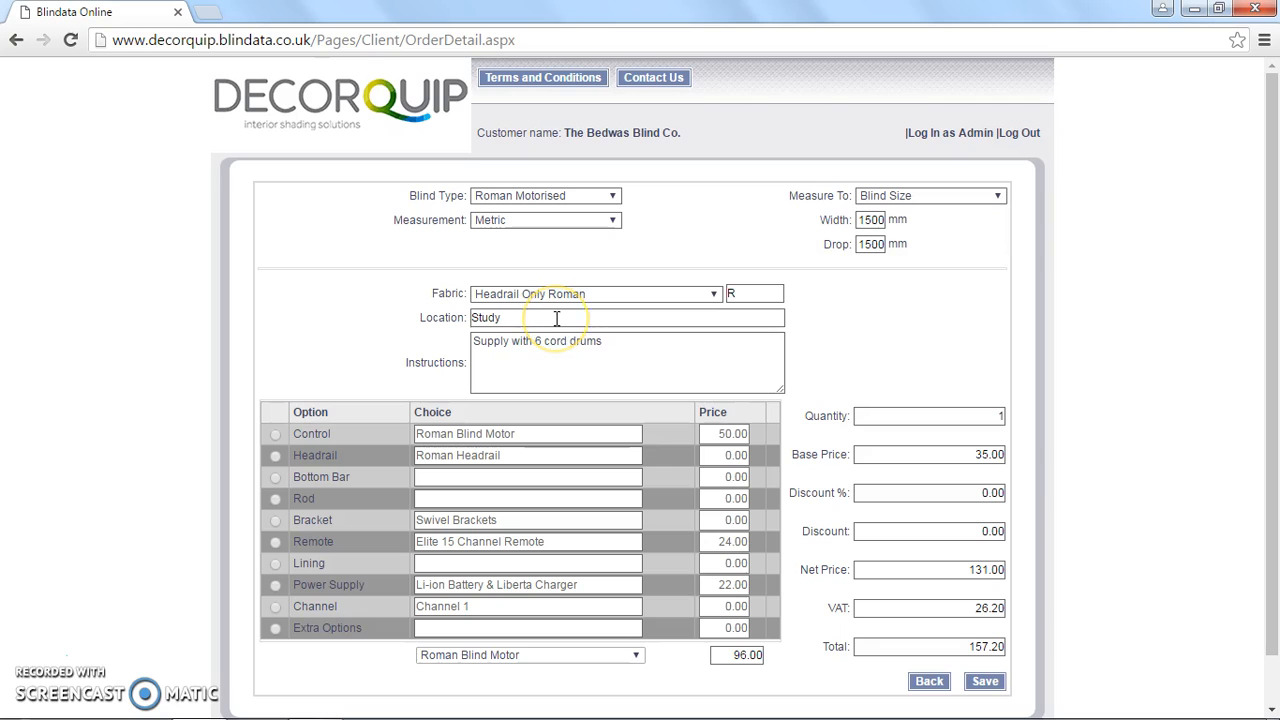
double_click(873, 217)
type("1250")
key("Tab")
type("1250")
key("Tab")
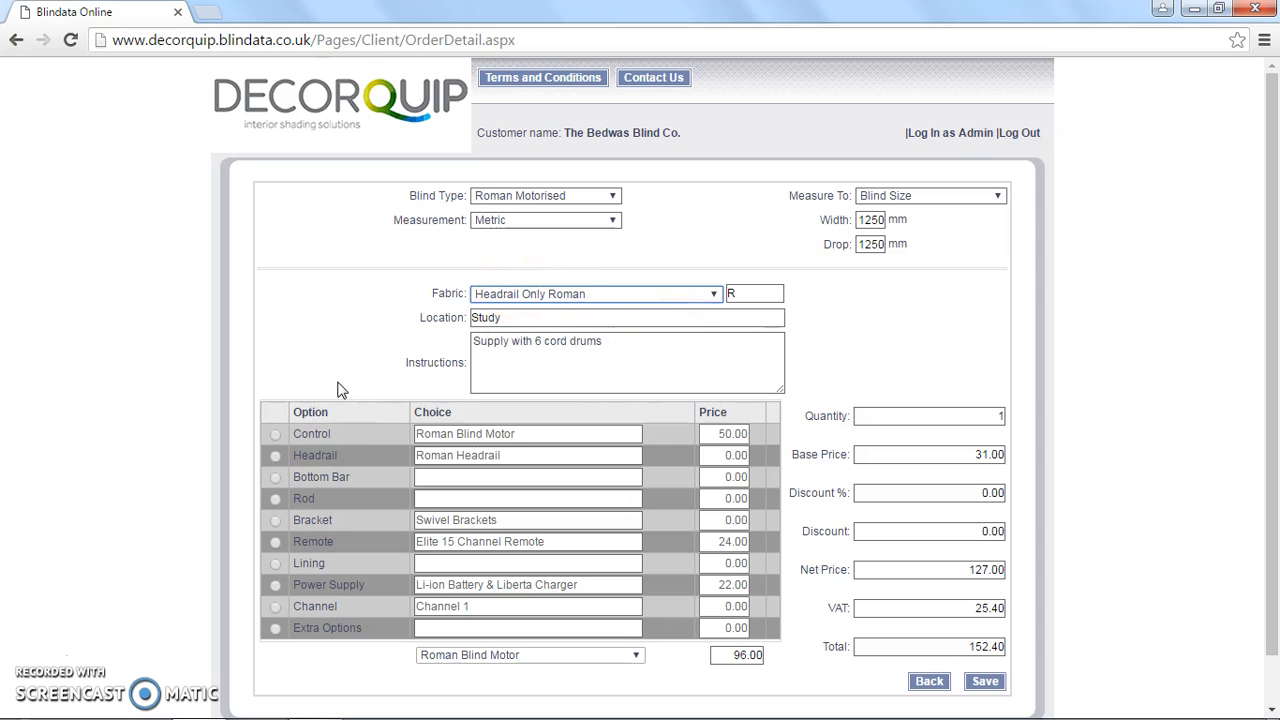
Change the copied blind's fabric to Roman HR Complete
left_click(546, 291)
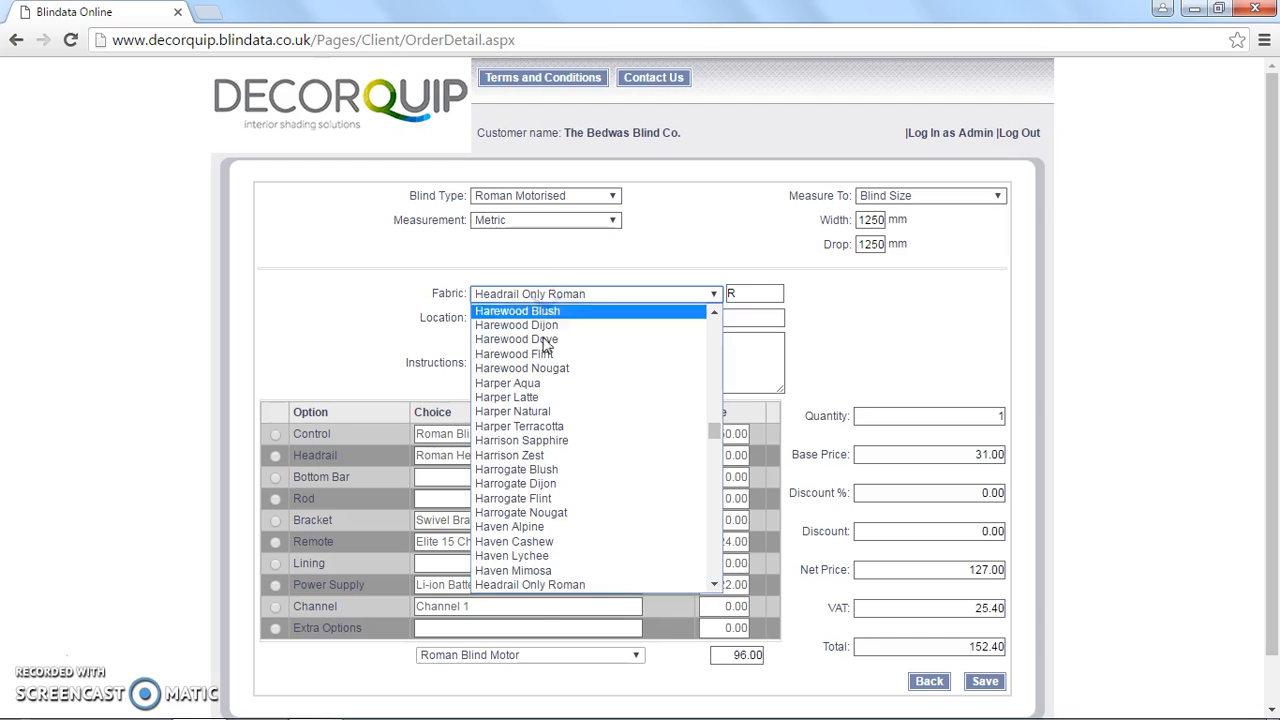
scroll(555, 560, "down", 15)
scroll(572, 540, "down", 9)
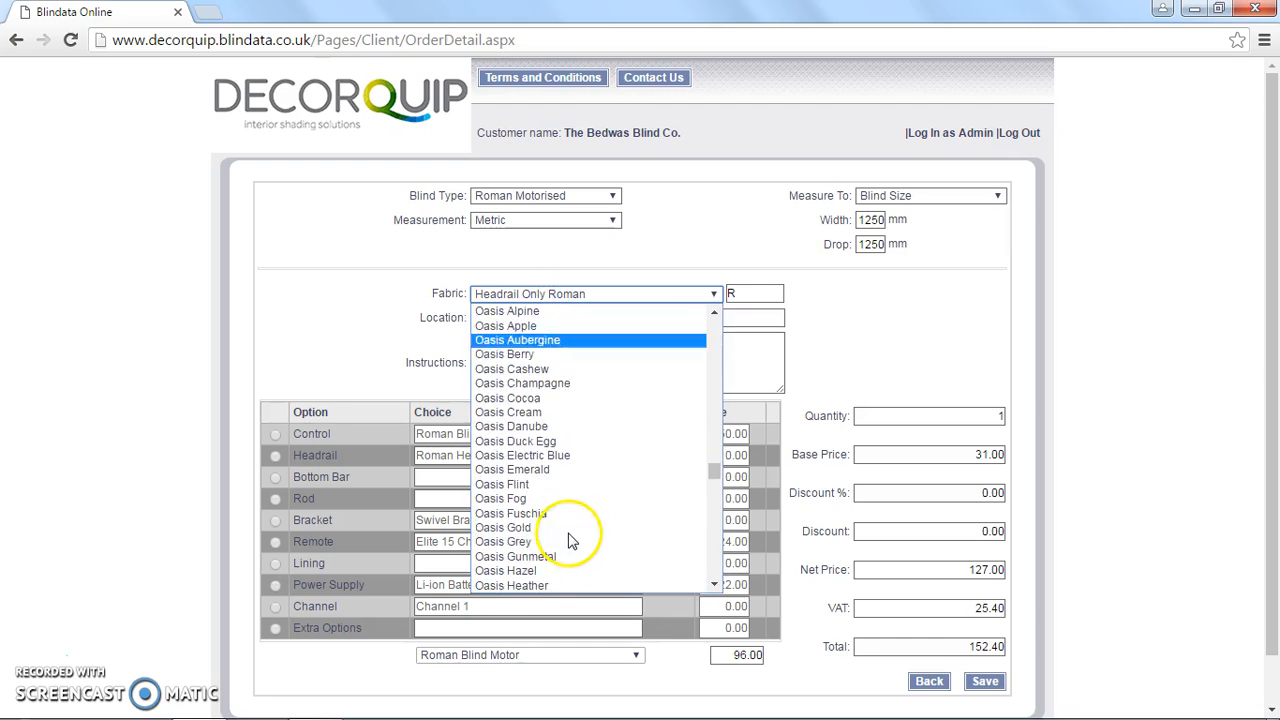
scroll(575, 538, "down", 20)
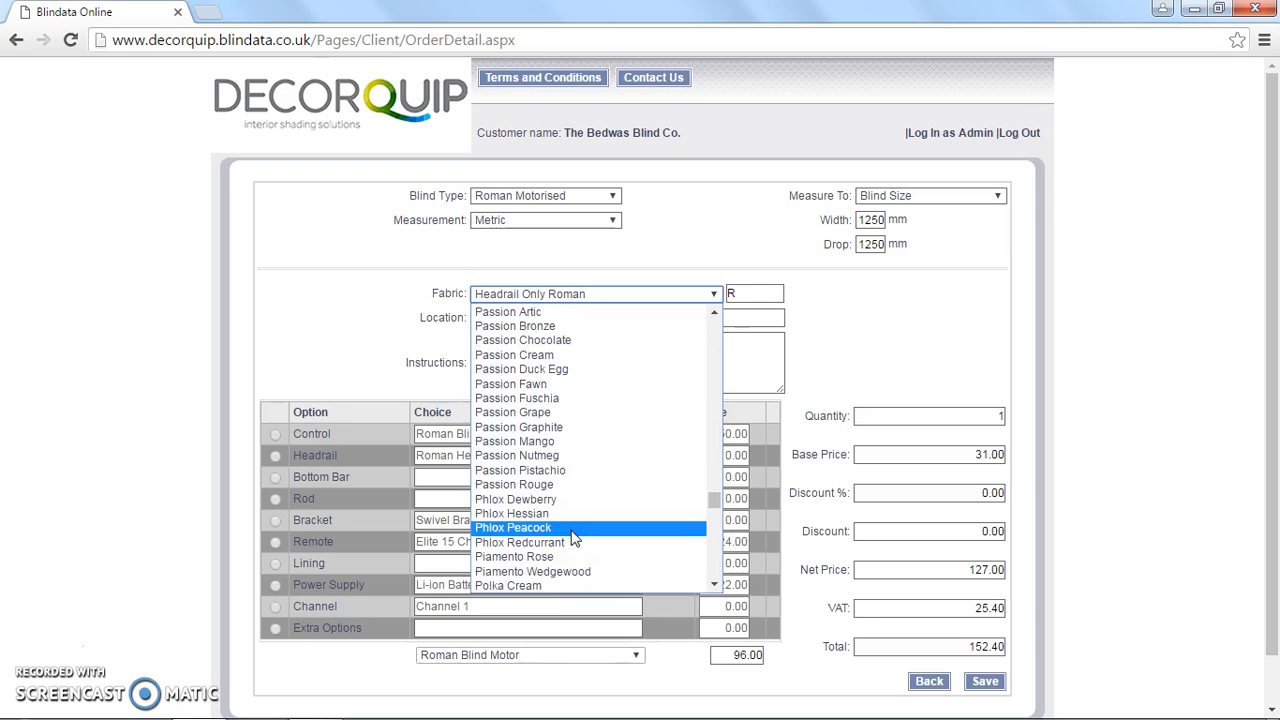
scroll(572, 510, "down", 15)
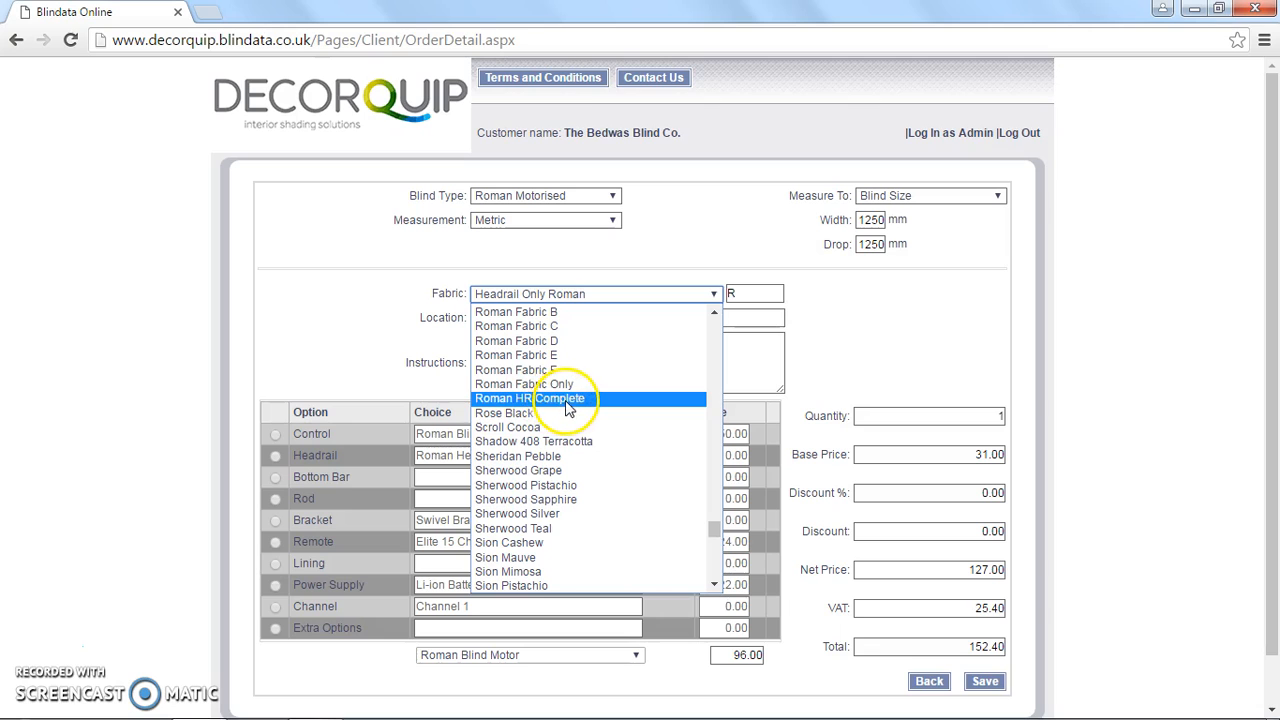
left_click(568, 398)
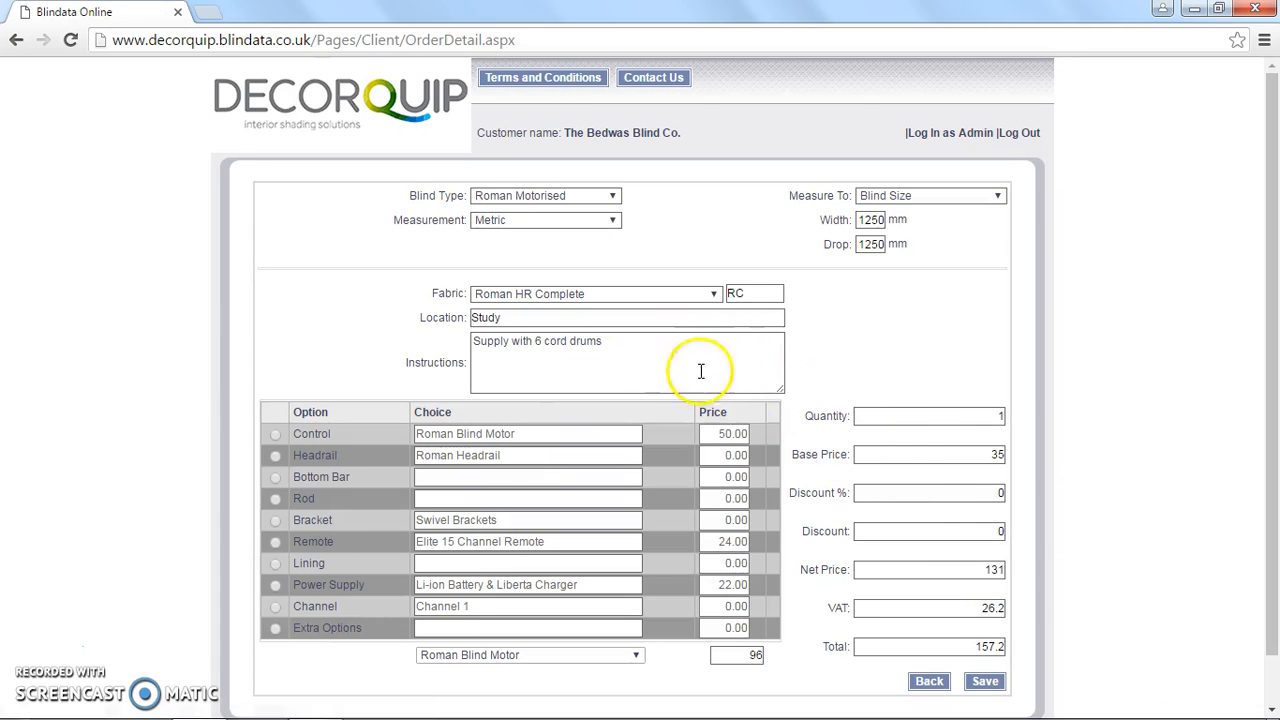
Delete the text in the instructions and change the location to Study 2
left_click(630, 338)
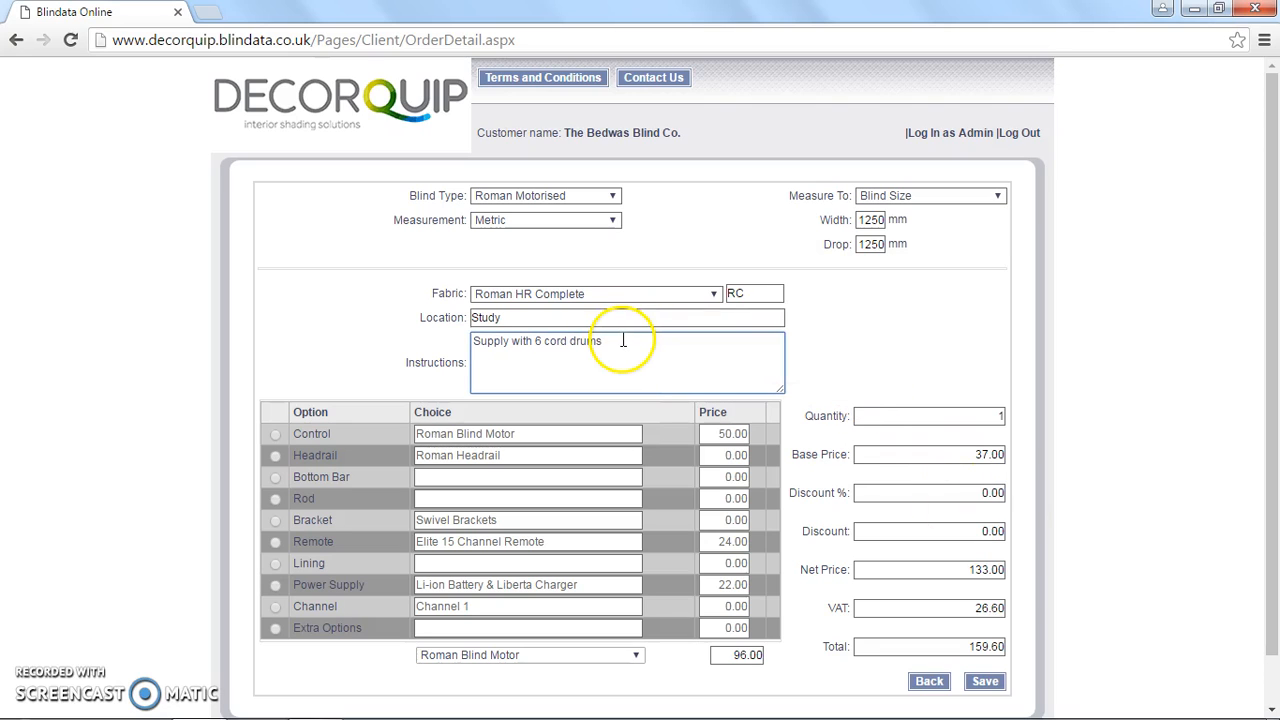
left_click_drag(660, 350, 383, 346)
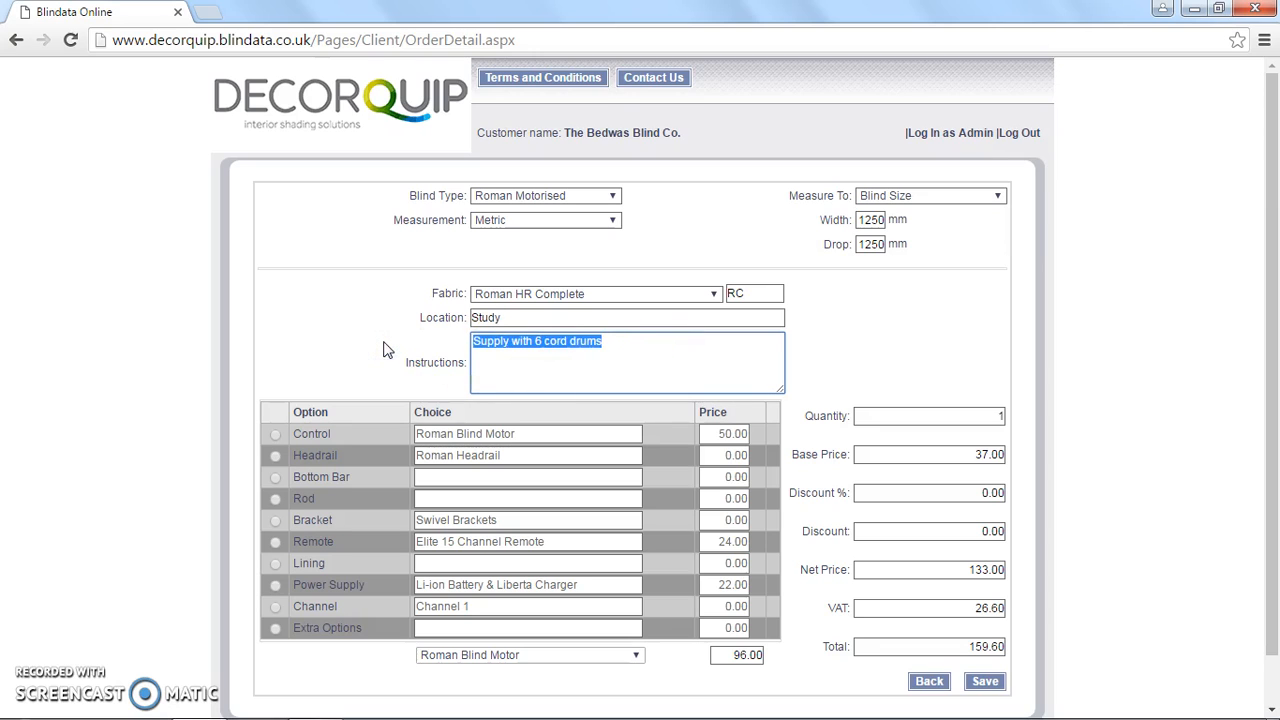
key("Delete")
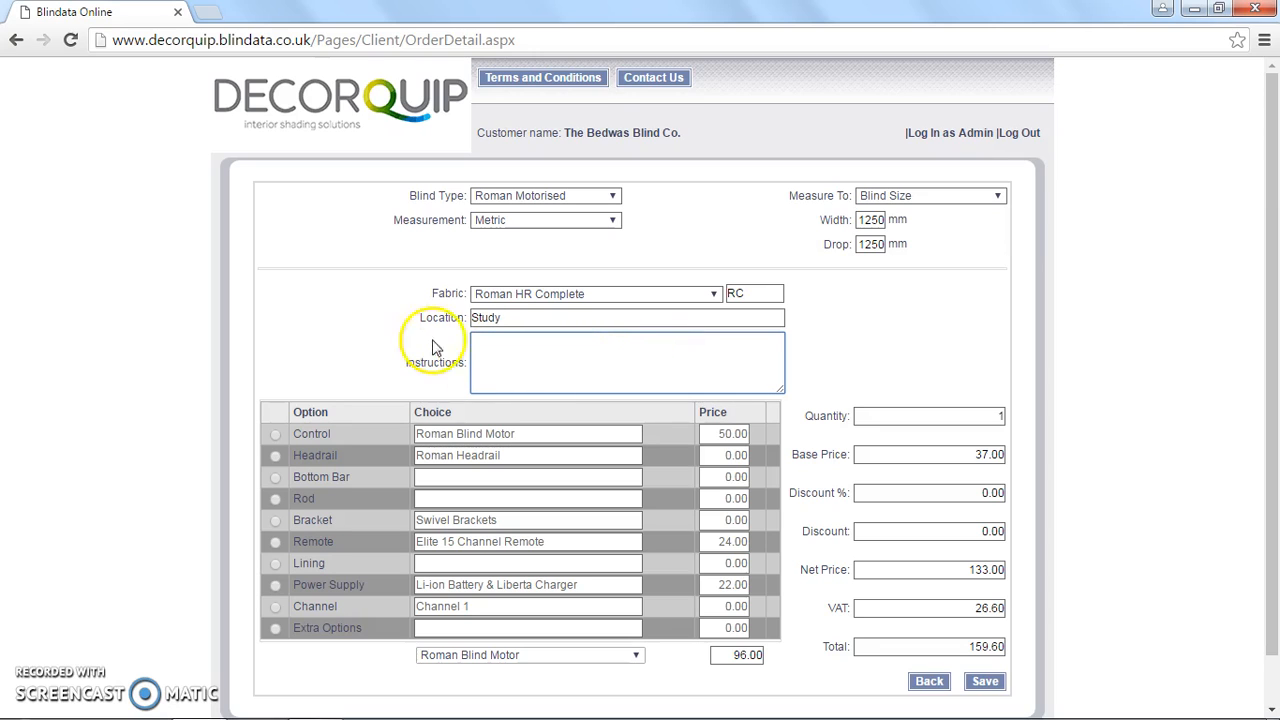
left_click(505, 318)
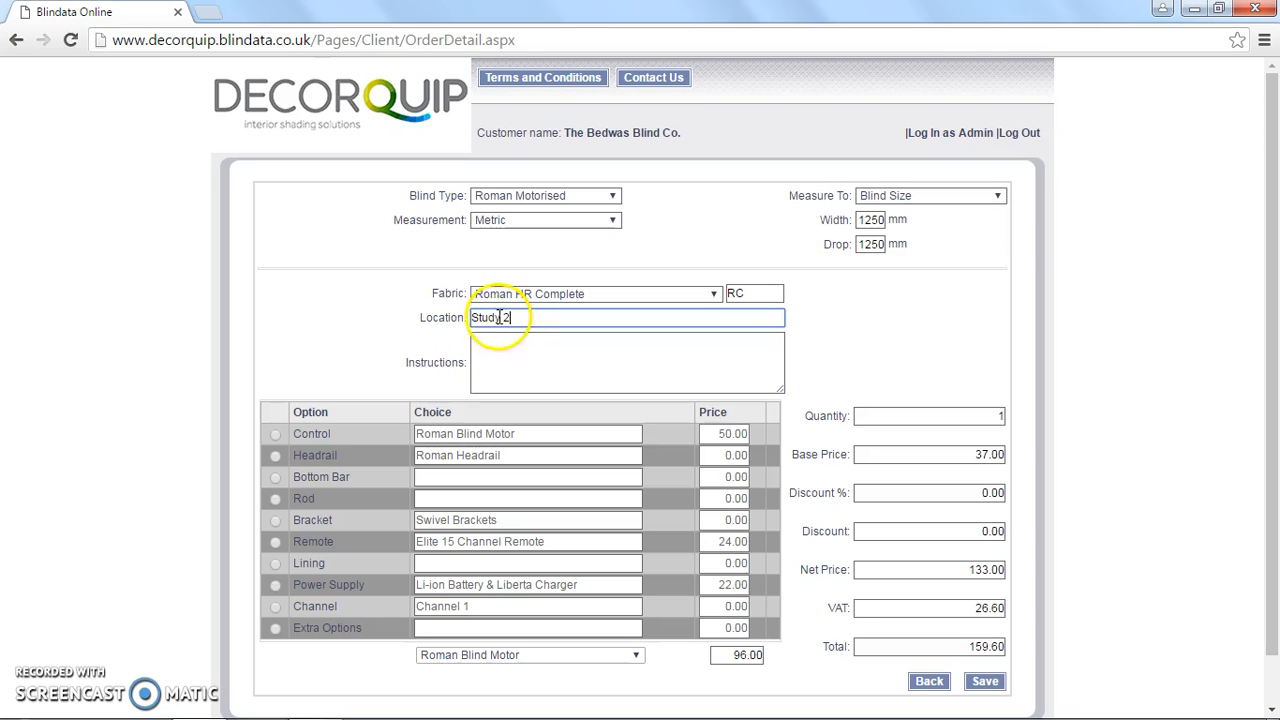
left_click(404, 359)
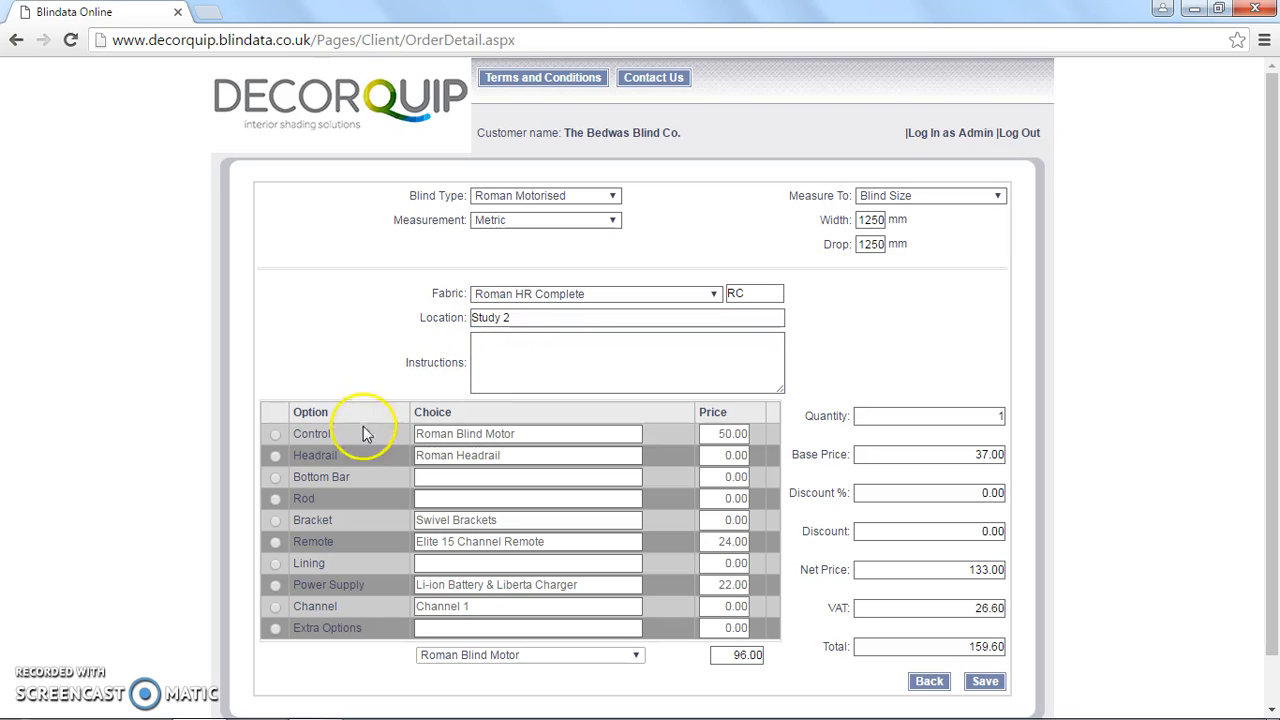
Set the Bottom Bar option to Bottom Bar 26mm x 4mm White and the Rod option to Fibreglass Rod 4mm
left_click(275, 481)
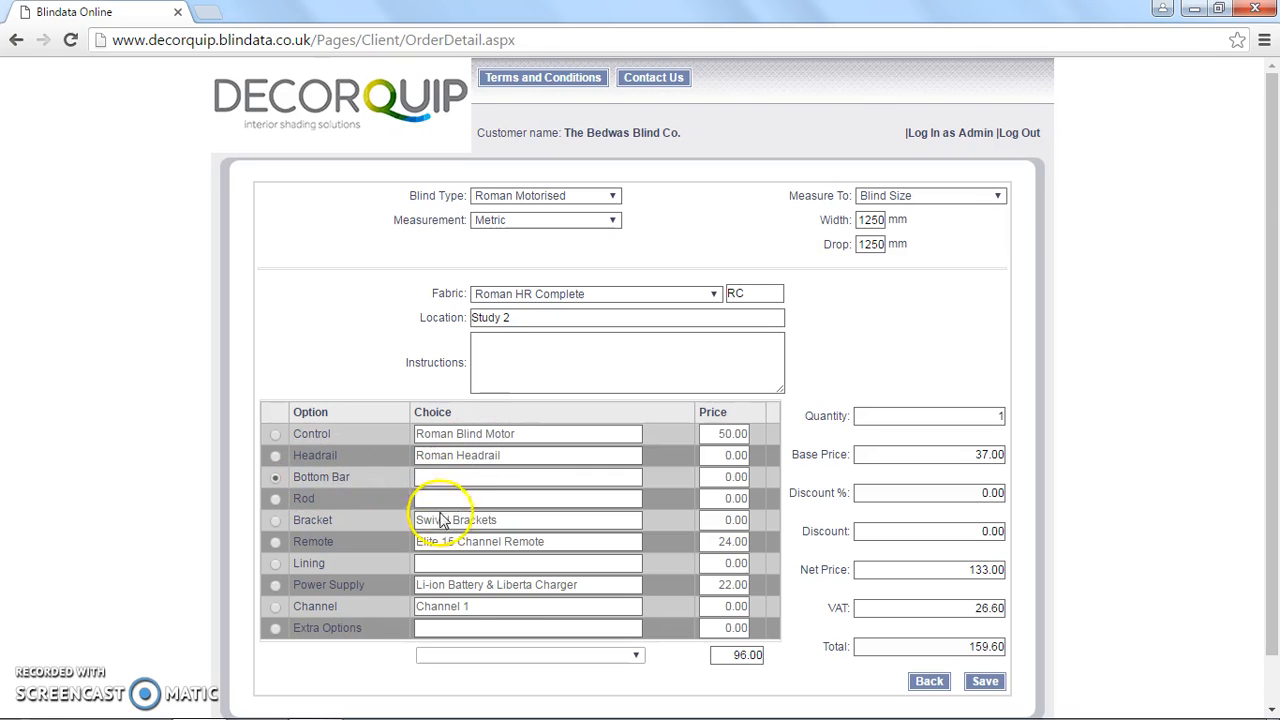
left_click(452, 658)
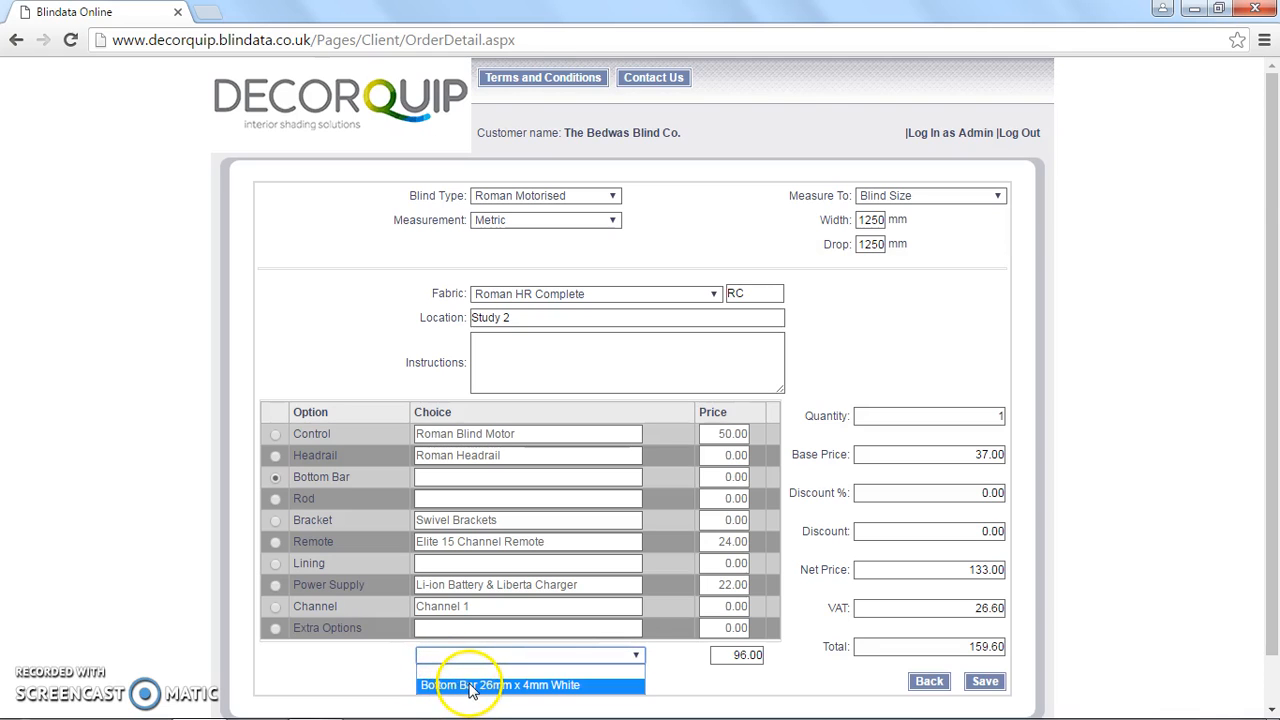
left_click(472, 686)
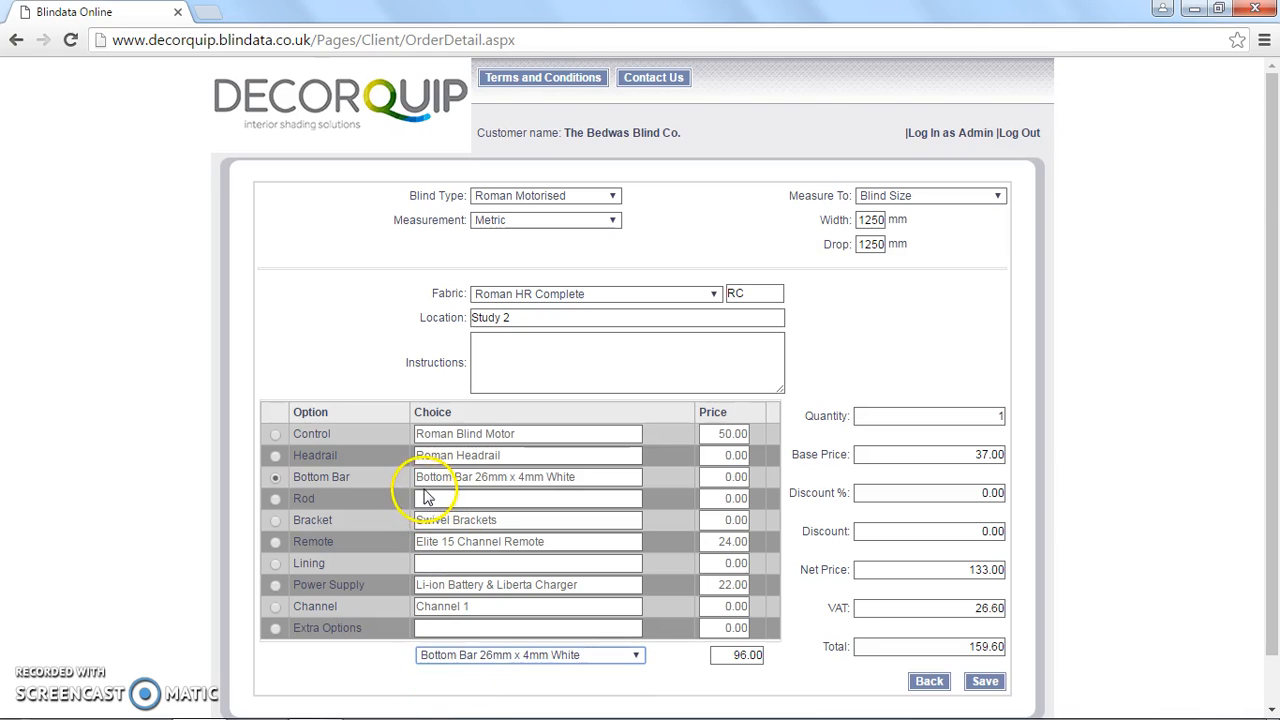
left_click(277, 498)
left_click(448, 658)
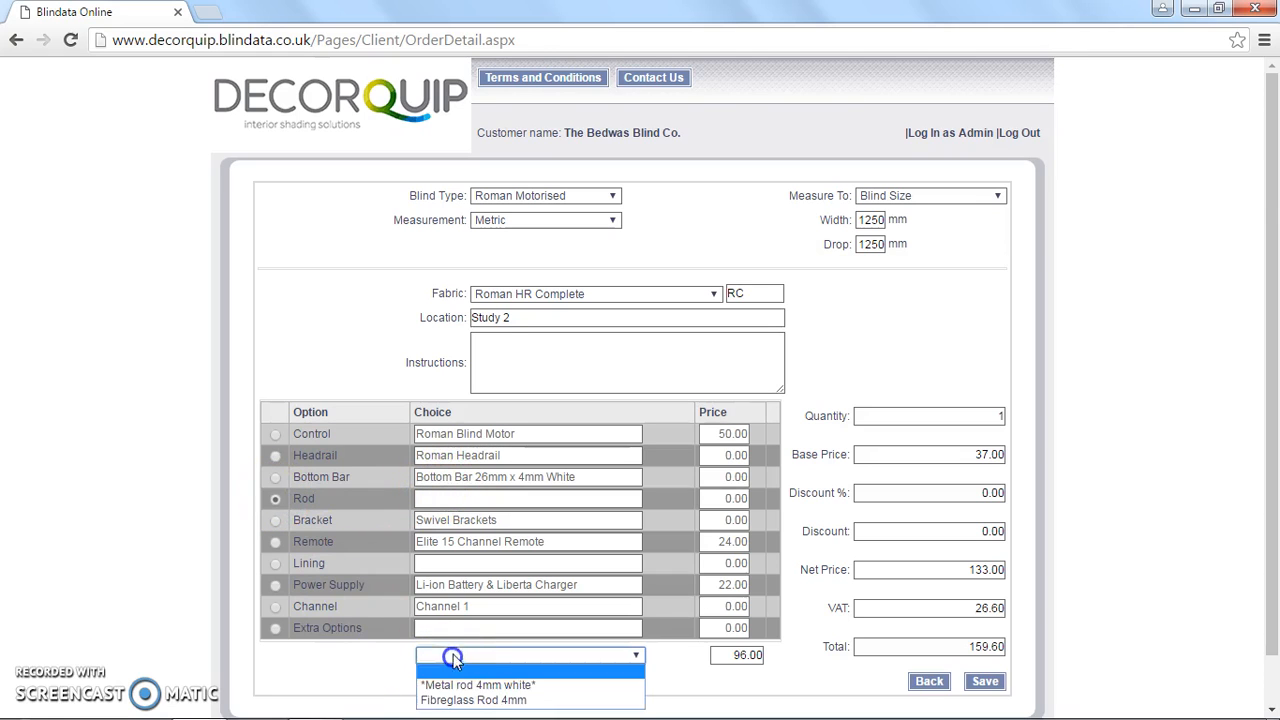
left_click(505, 700)
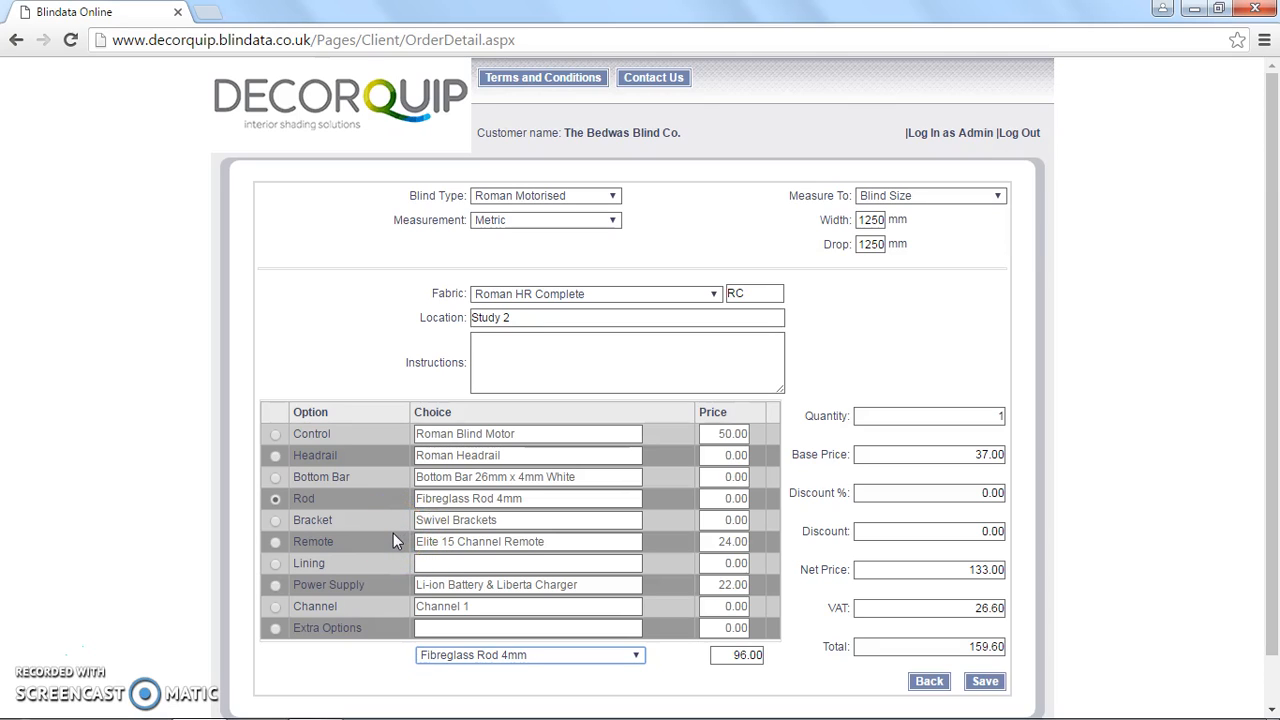
Clear the Remote option by picking the blank choice
left_click(357, 532)
left_click(273, 546)
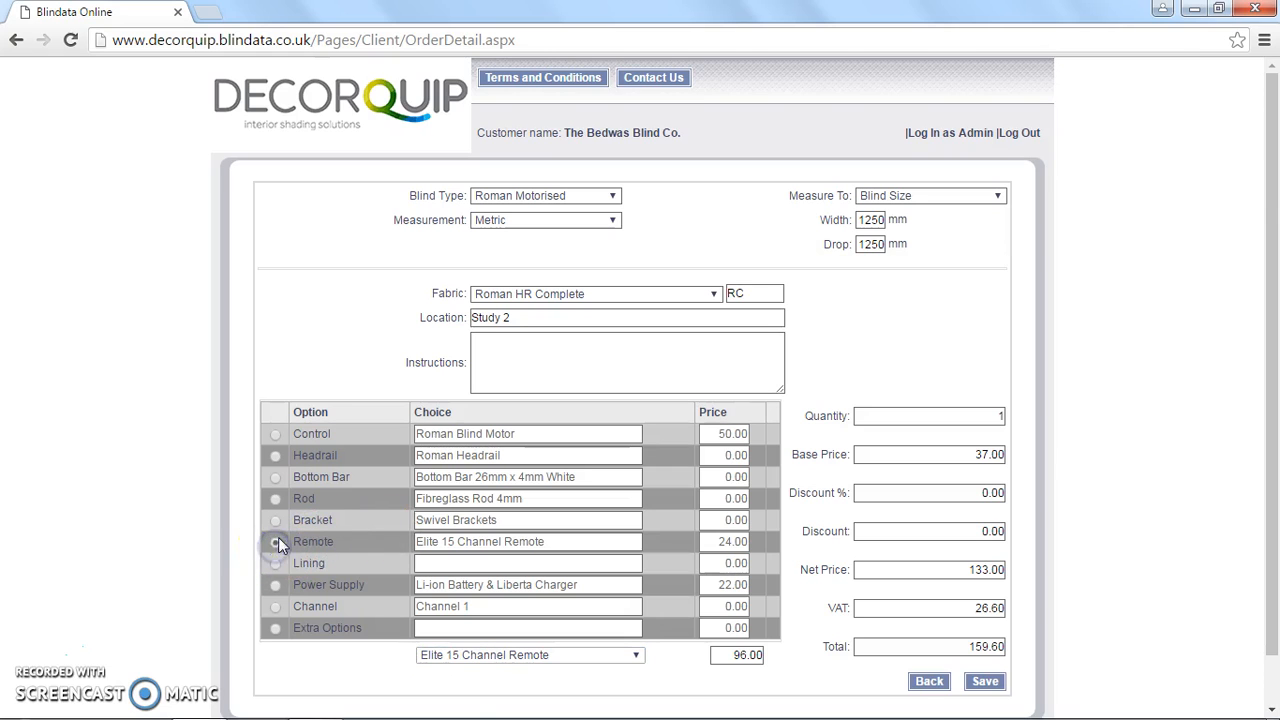
left_click(433, 654)
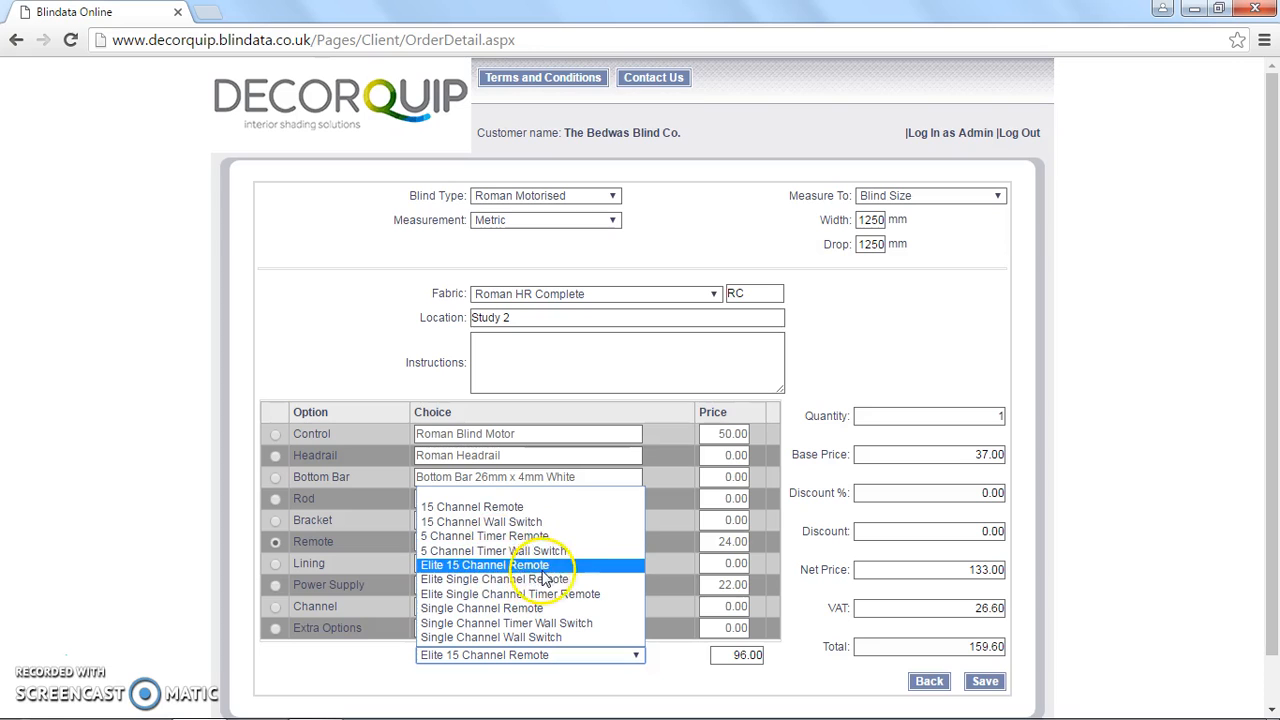
left_click(466, 494)
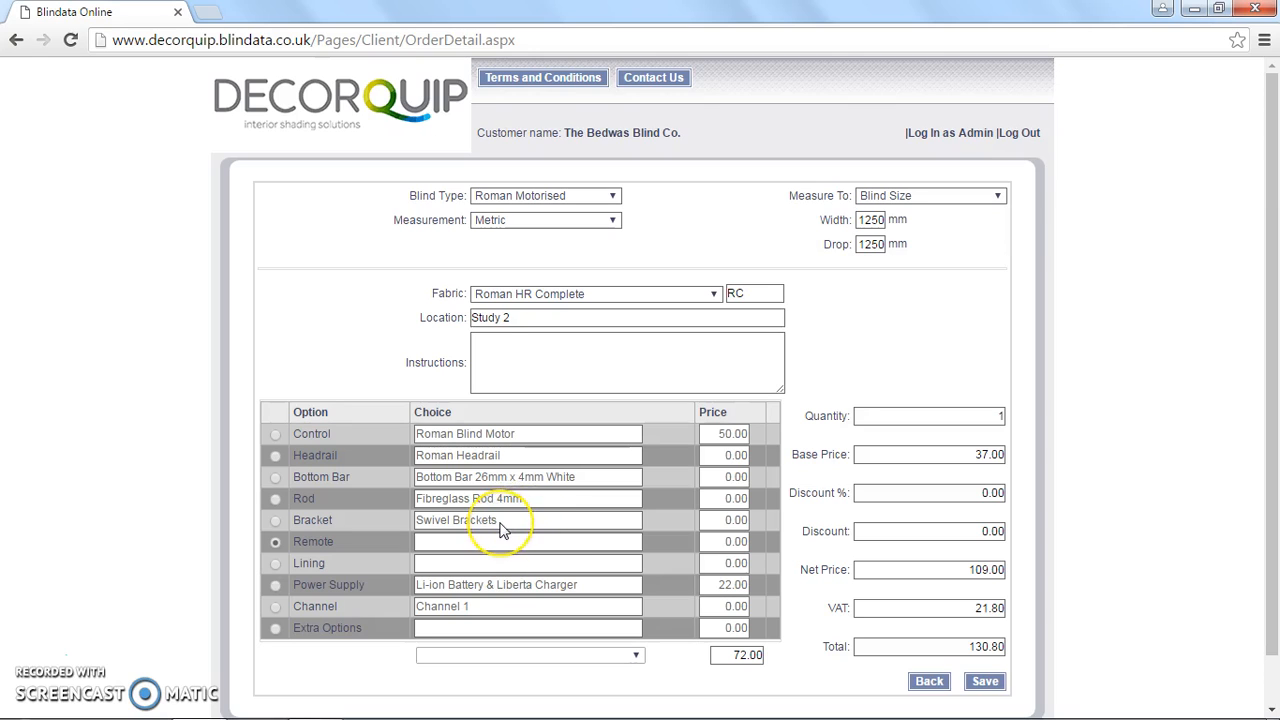
Change the Power Supply option to Li-ion Rechargable Battery
left_click(503, 530)
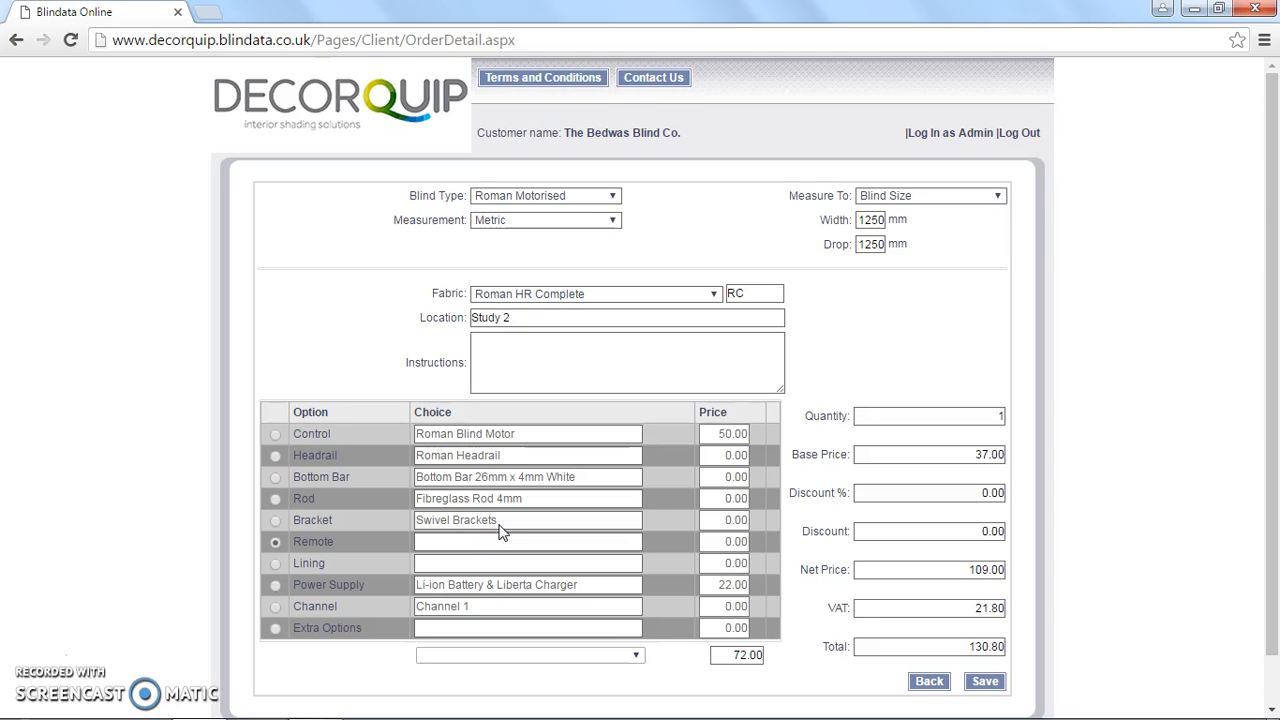
left_click(323, 577)
left_click(273, 586)
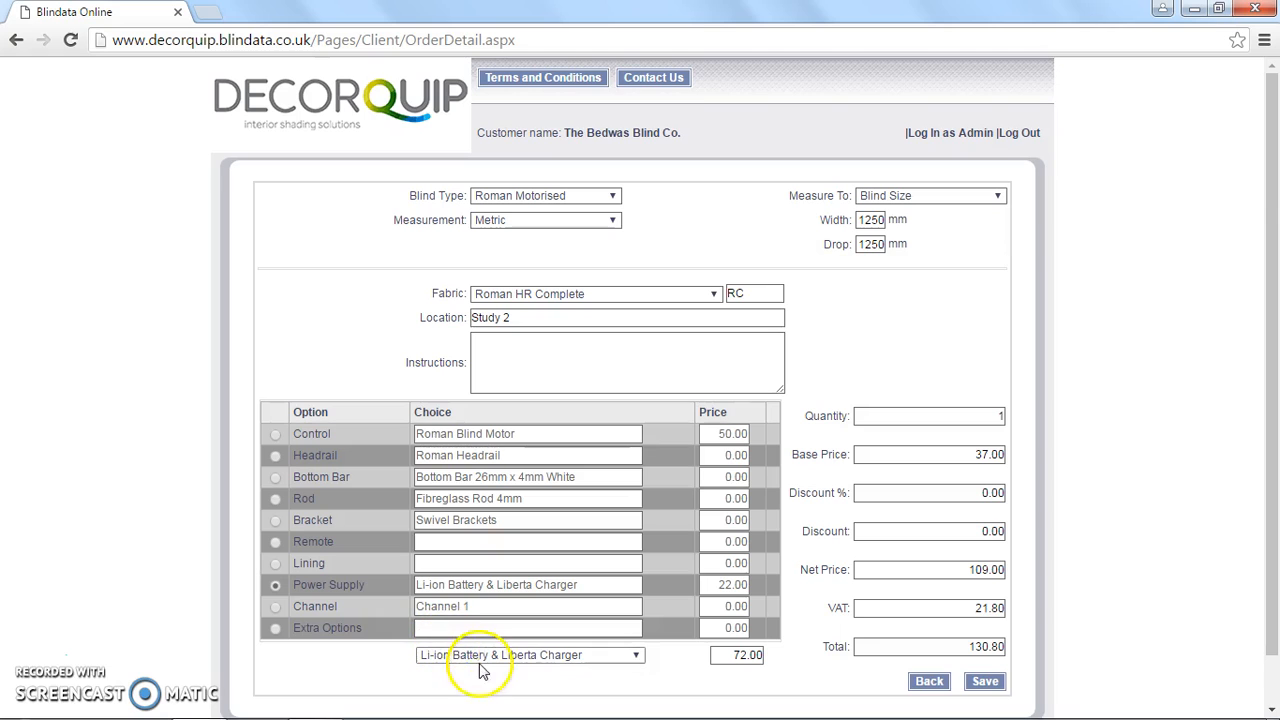
left_click(537, 658)
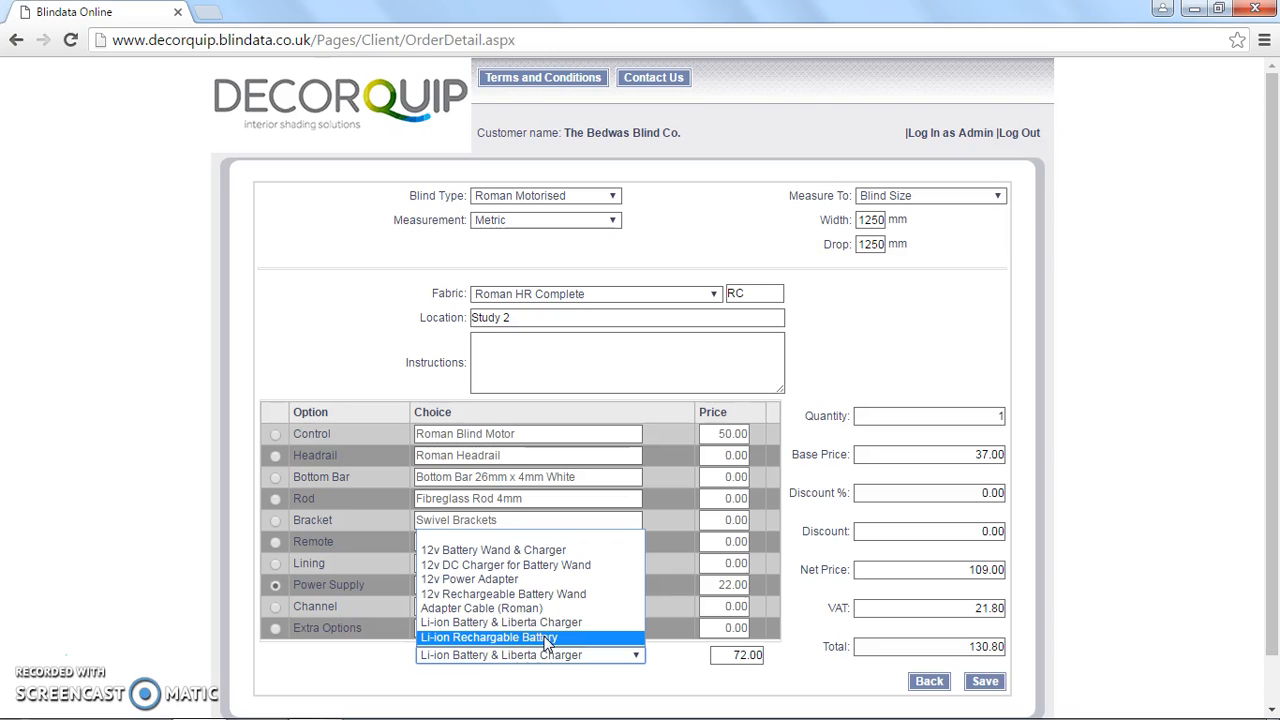
left_click(548, 638)
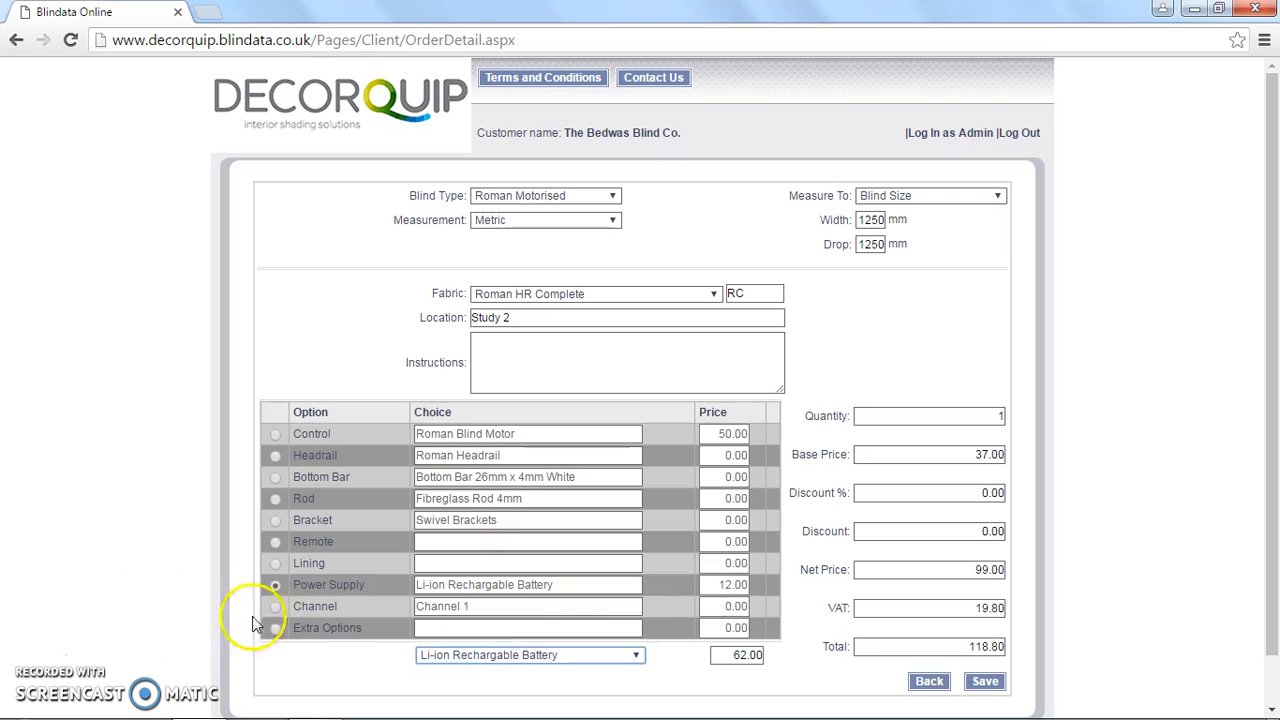
Set the Channel option to Channel 2 and save the Study 2 blind
left_click(276, 607)
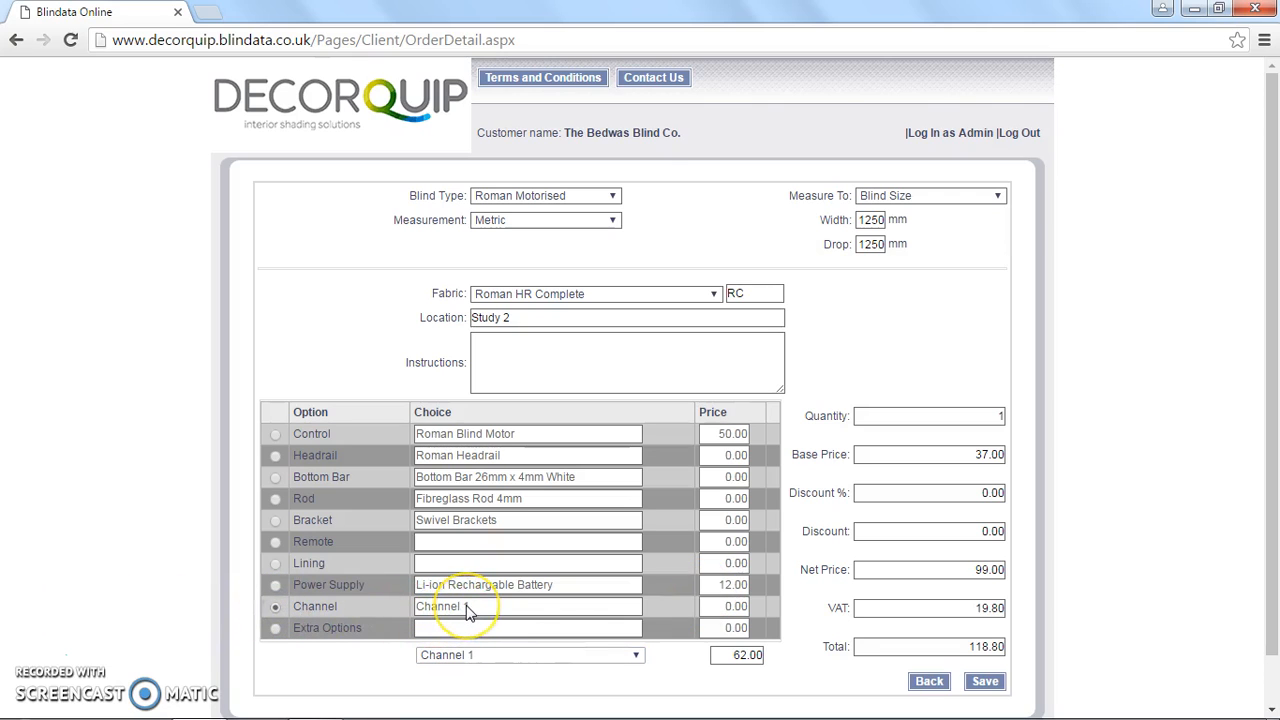
left_click(451, 654)
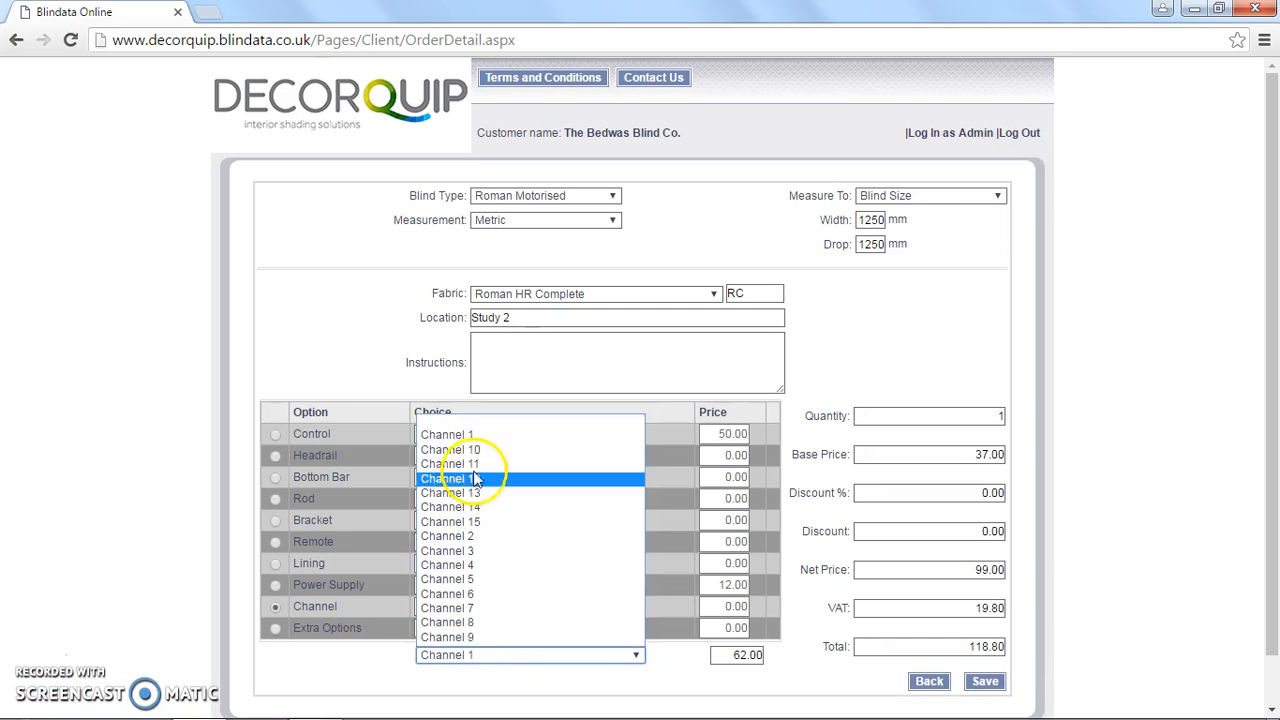
left_click(508, 536)
left_click(510, 560)
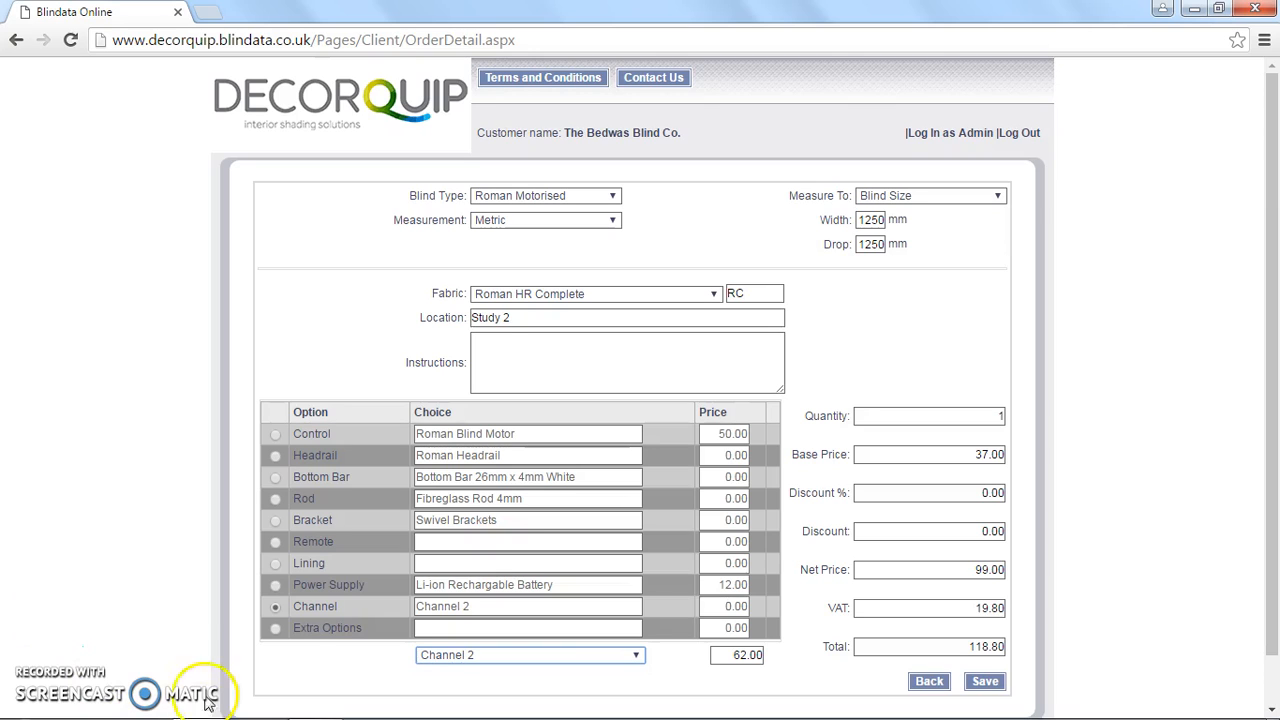
left_click(304, 610)
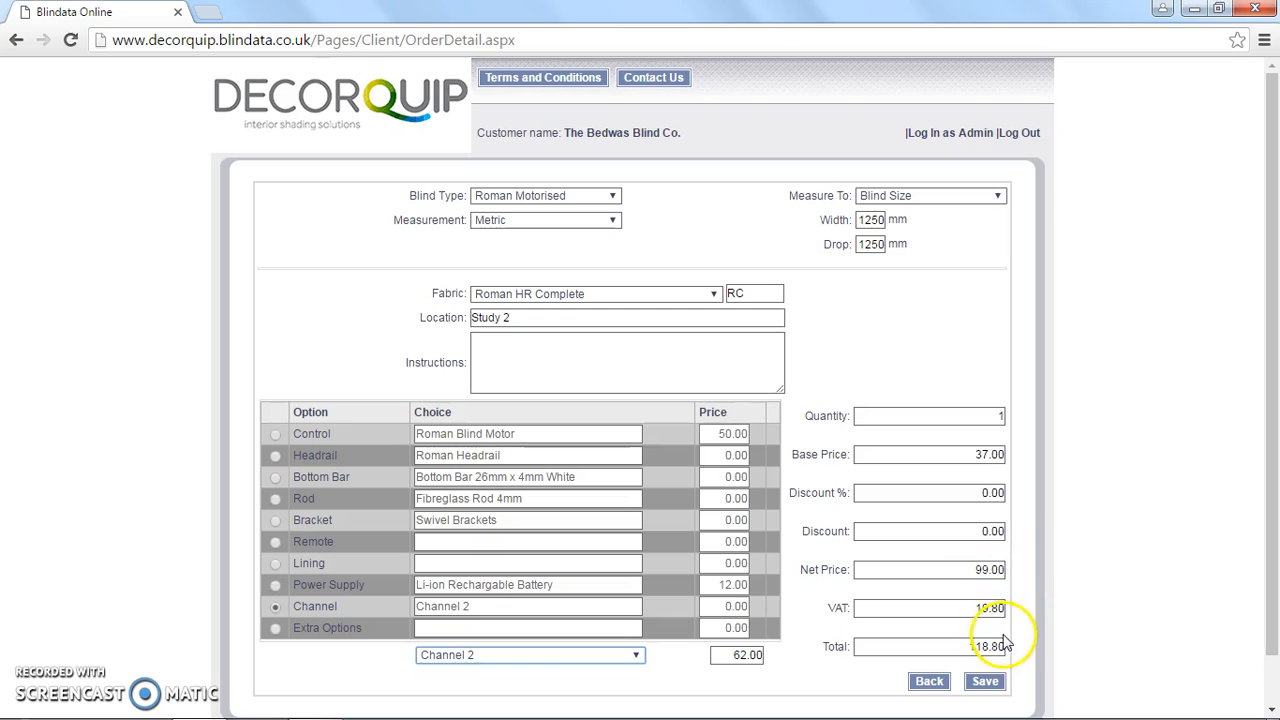
left_click(986, 681)
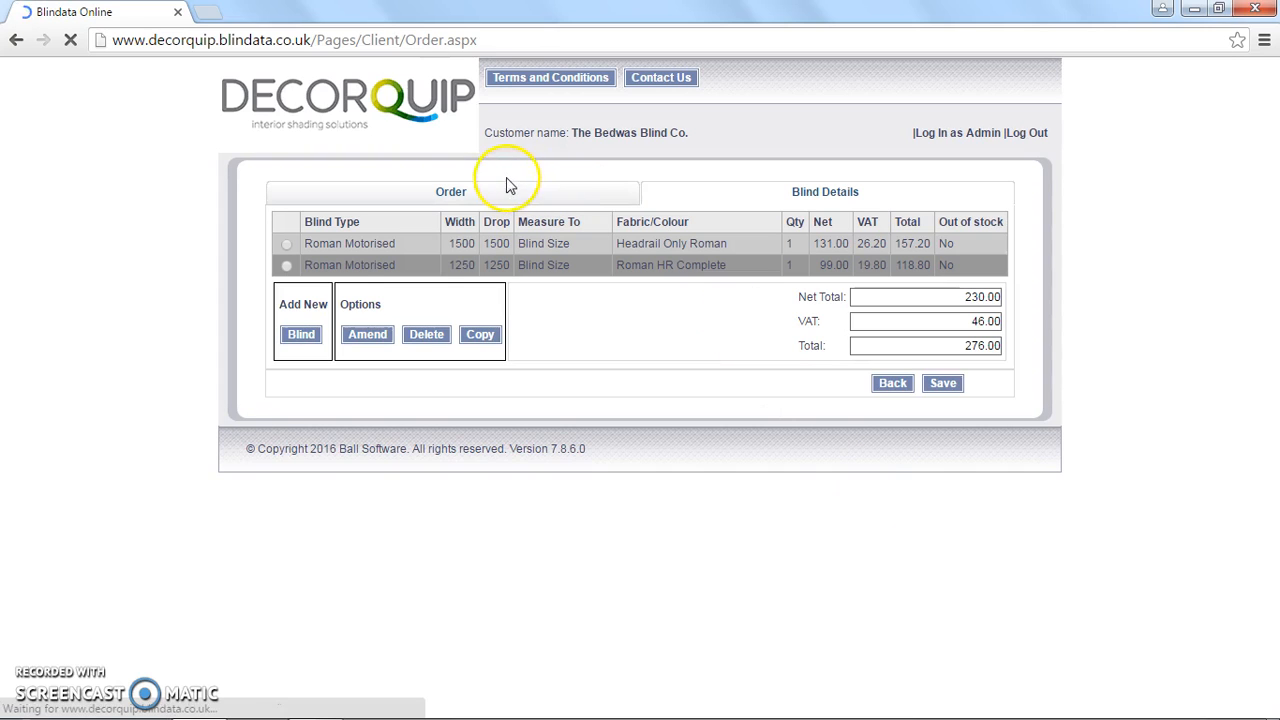
Copy the Roman HR Complete blind in the order and open the copy for amending
left_click(302, 336)
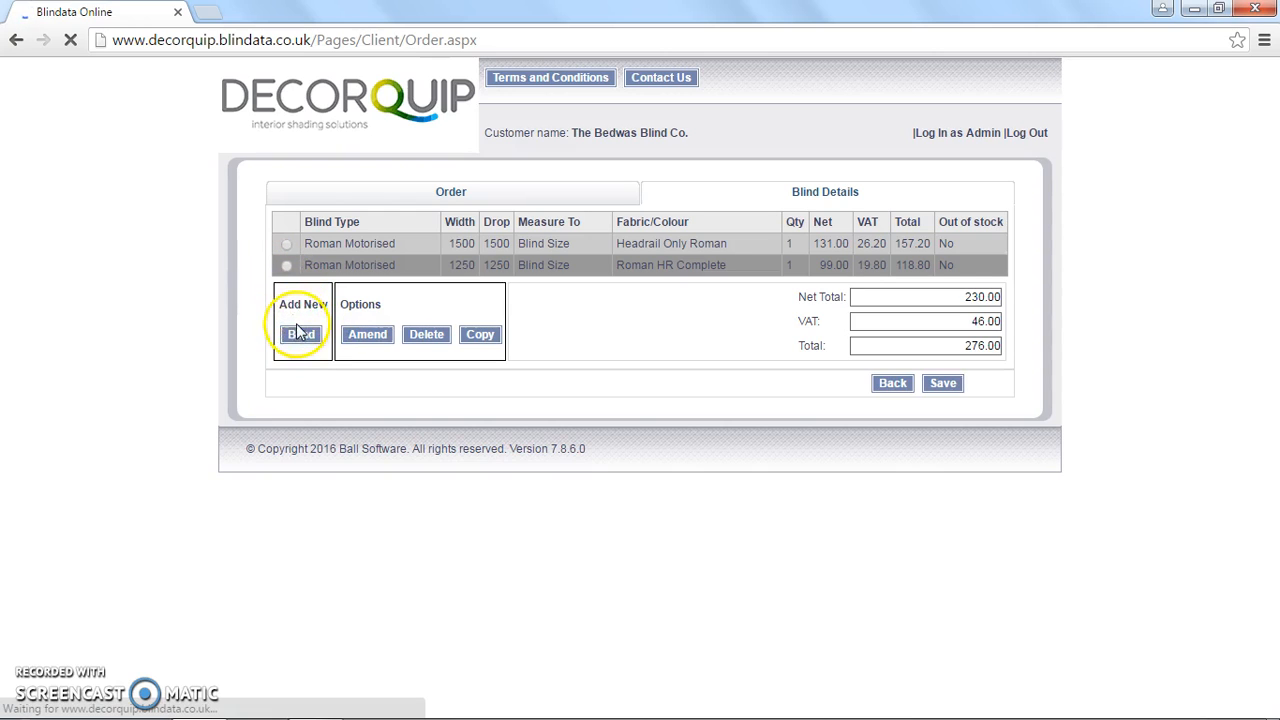
left_click(286, 267)
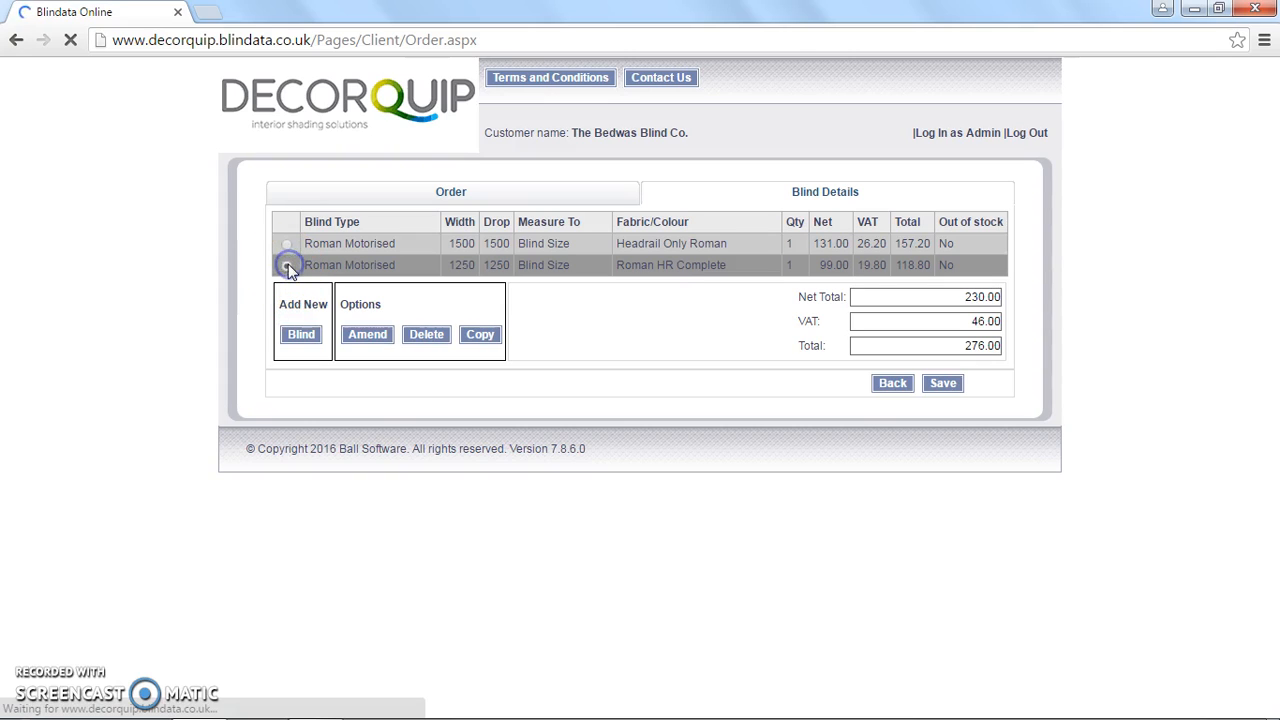
left_click(470, 336)
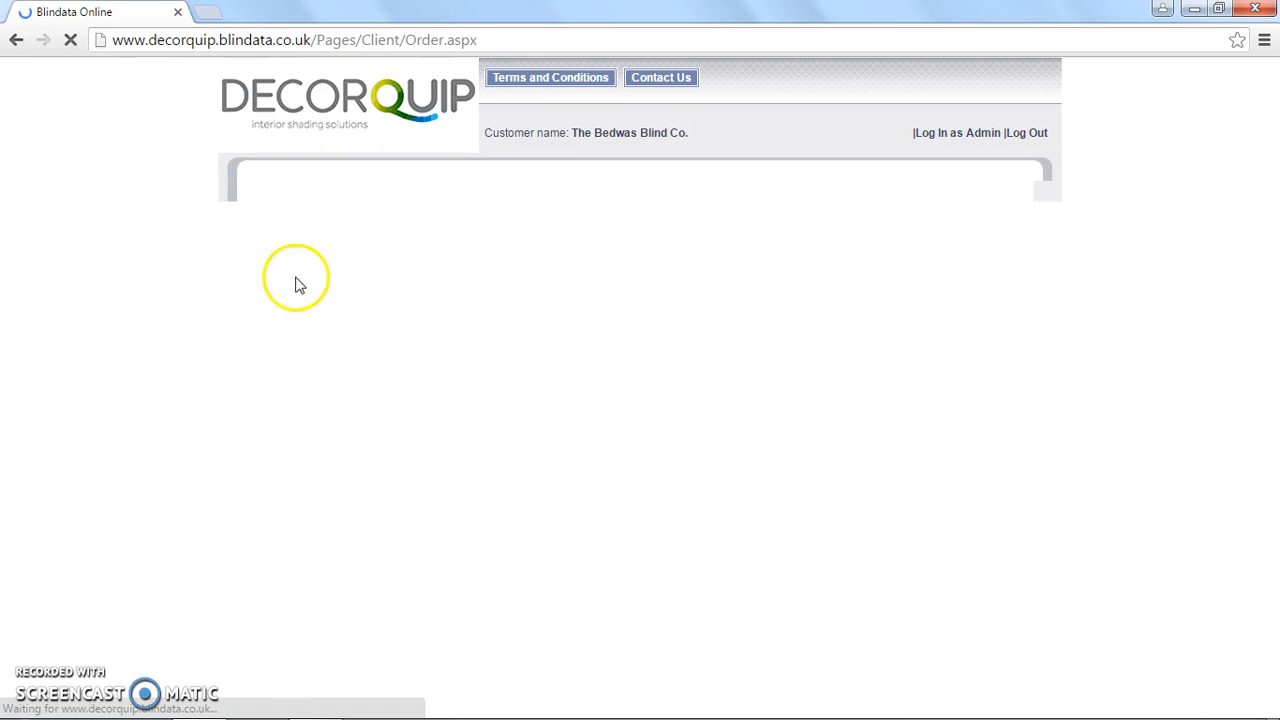
left_click(286, 287)
left_click(367, 356)
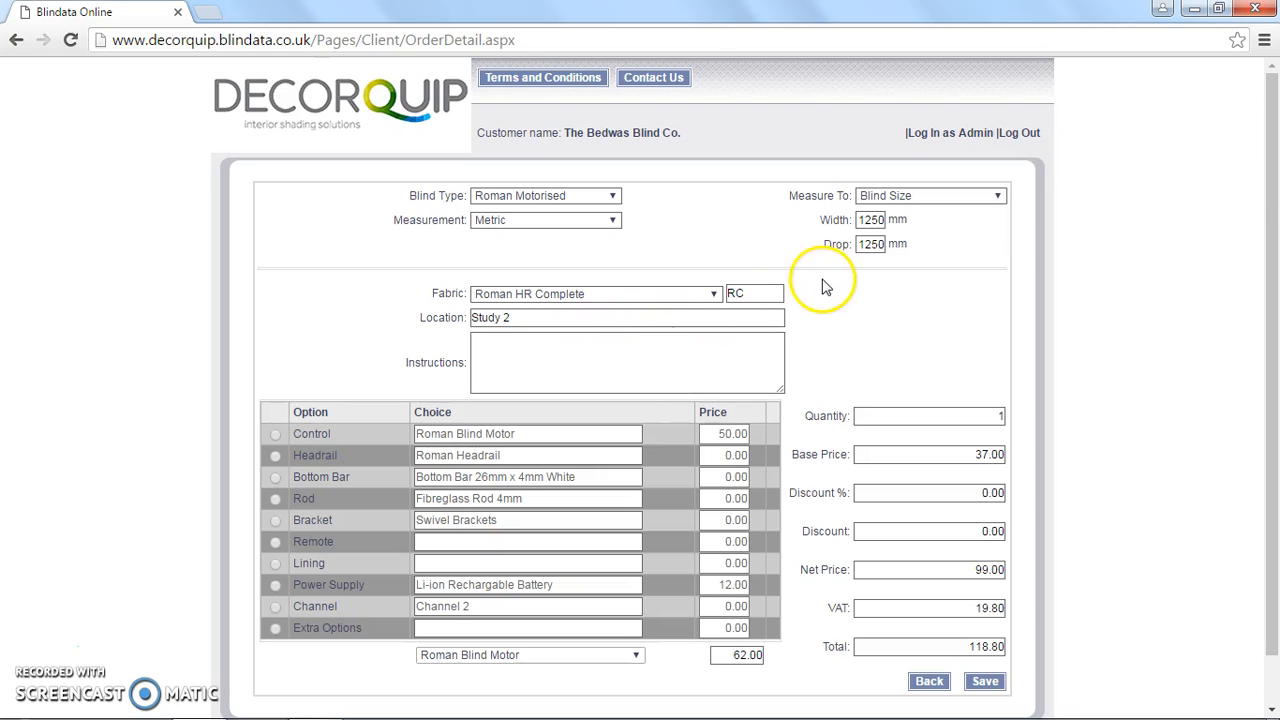
Replace the new copy's location with Kitchen
left_click(754, 312)
key("BackSpace")
key("BackSpace")
key("BackSpace")
key("BackSpace")
key("BackSpace")
key("BackSpace")
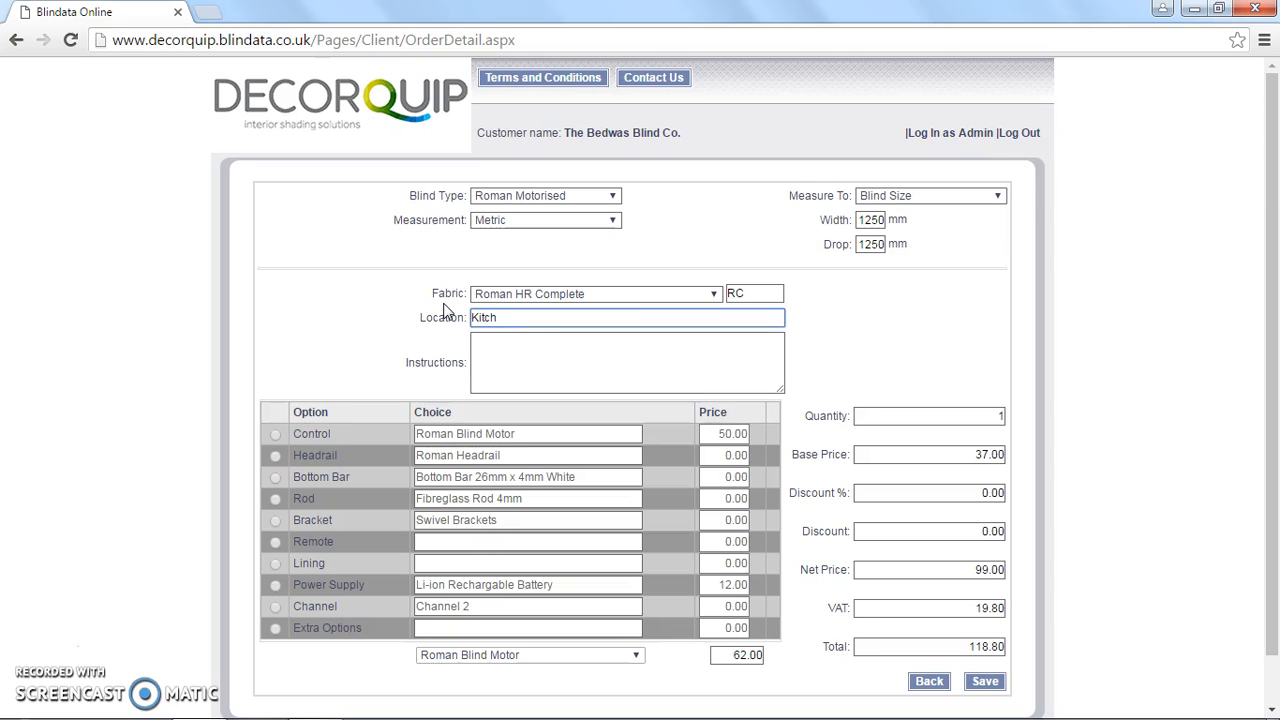
Change the Kitchen blind's fabric to Bobble Pistachio
left_click(560, 293)
left_click(580, 292)
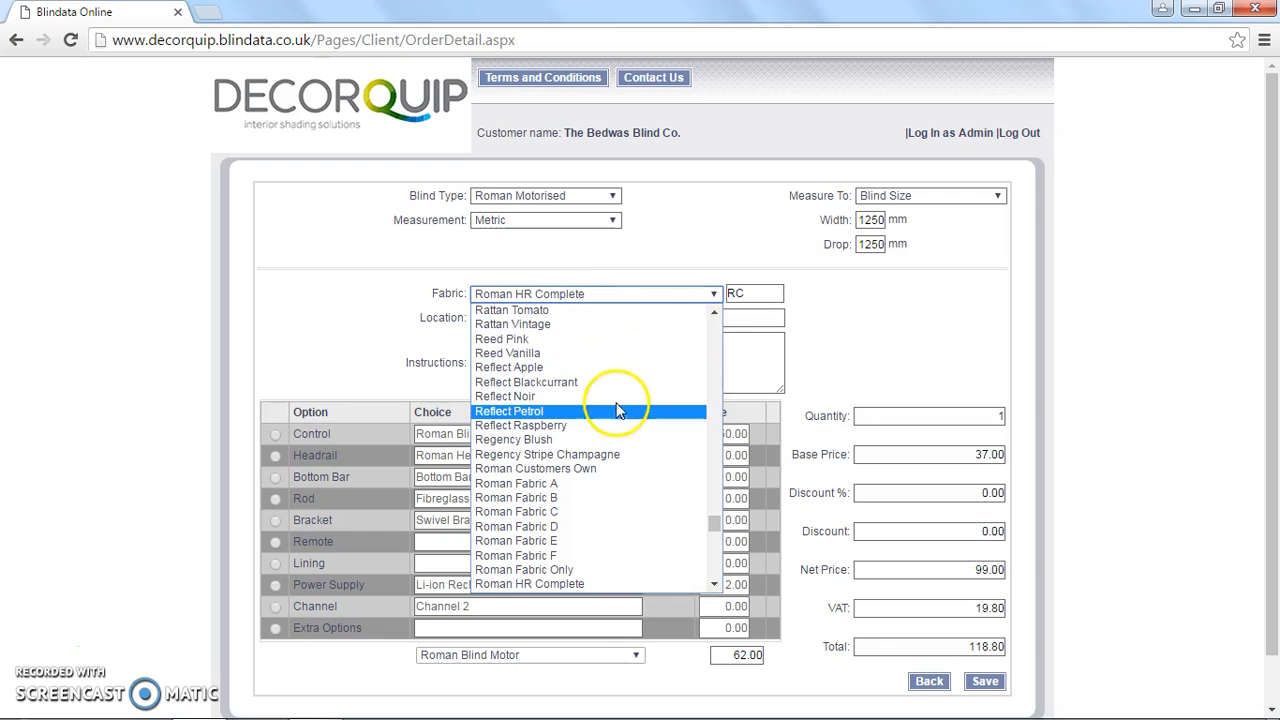
scroll(630, 421, "up", 8)
scroll(630, 421, "up", 10)
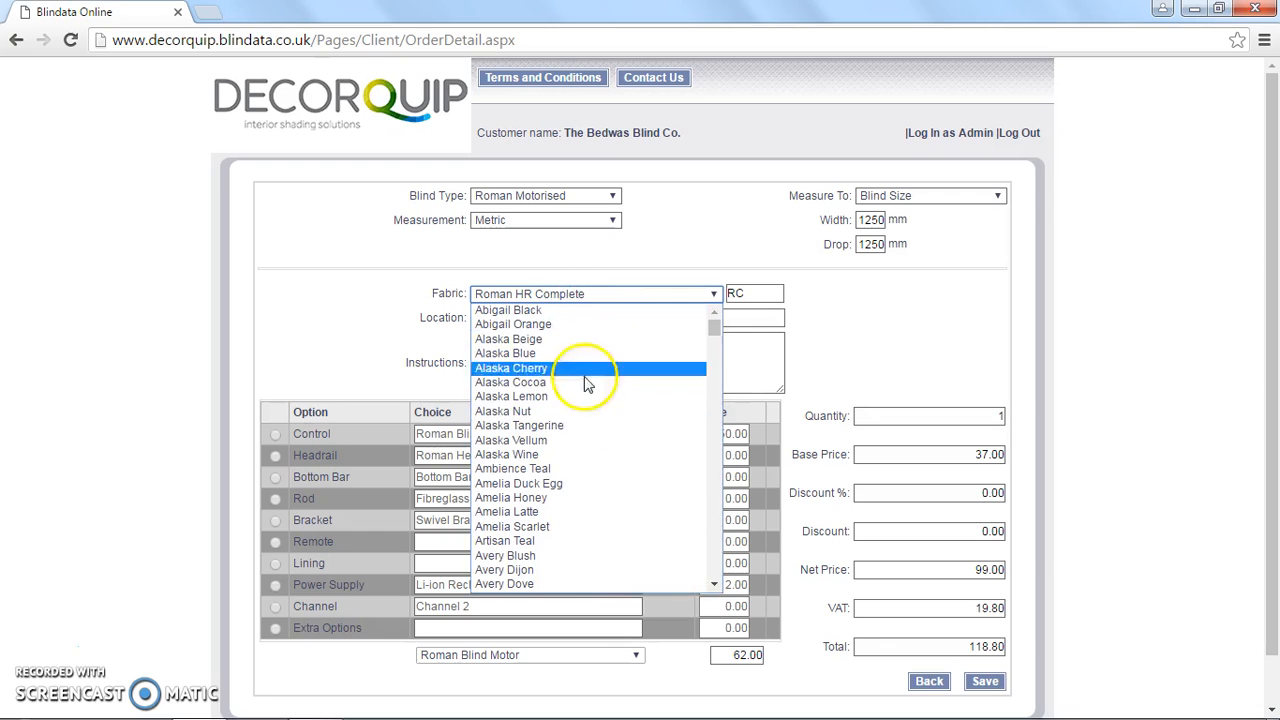
scroll(585, 480, "down", 12)
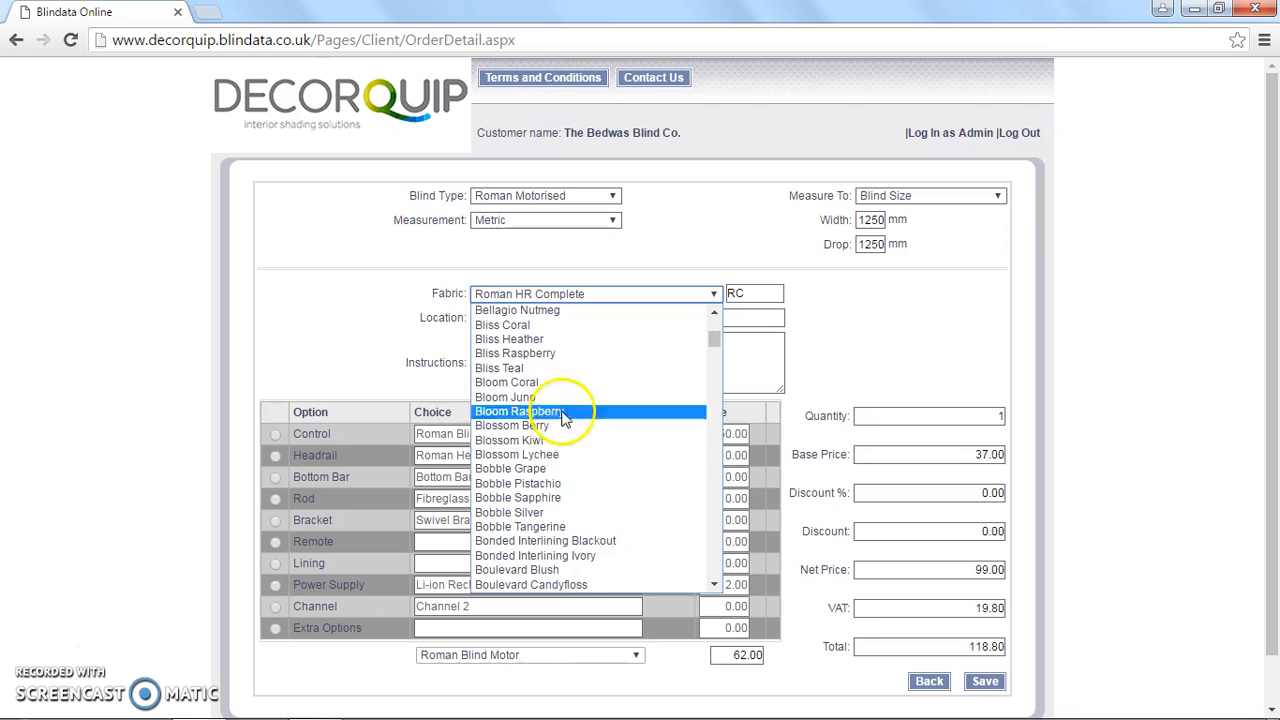
left_click(578, 484)
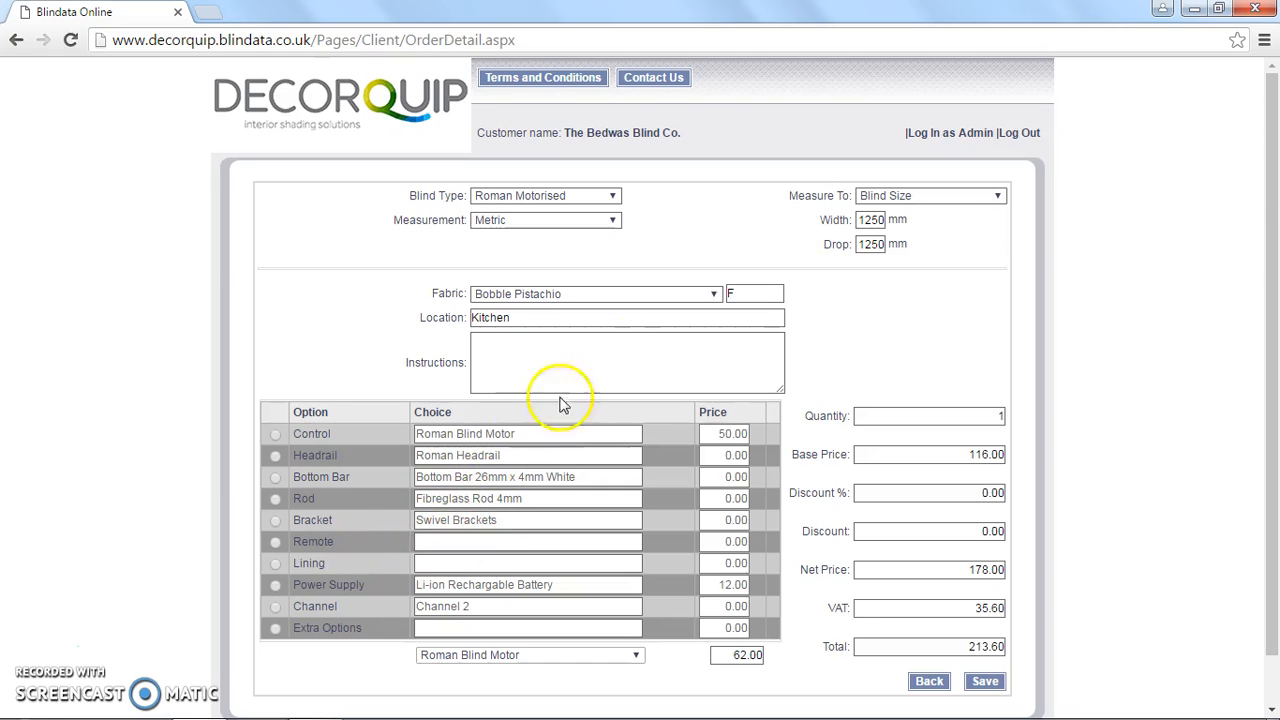
Set the Lining option to Interlining and save both the Kitchen blind and the whole order
left_click(276, 565)
left_click(480, 655)
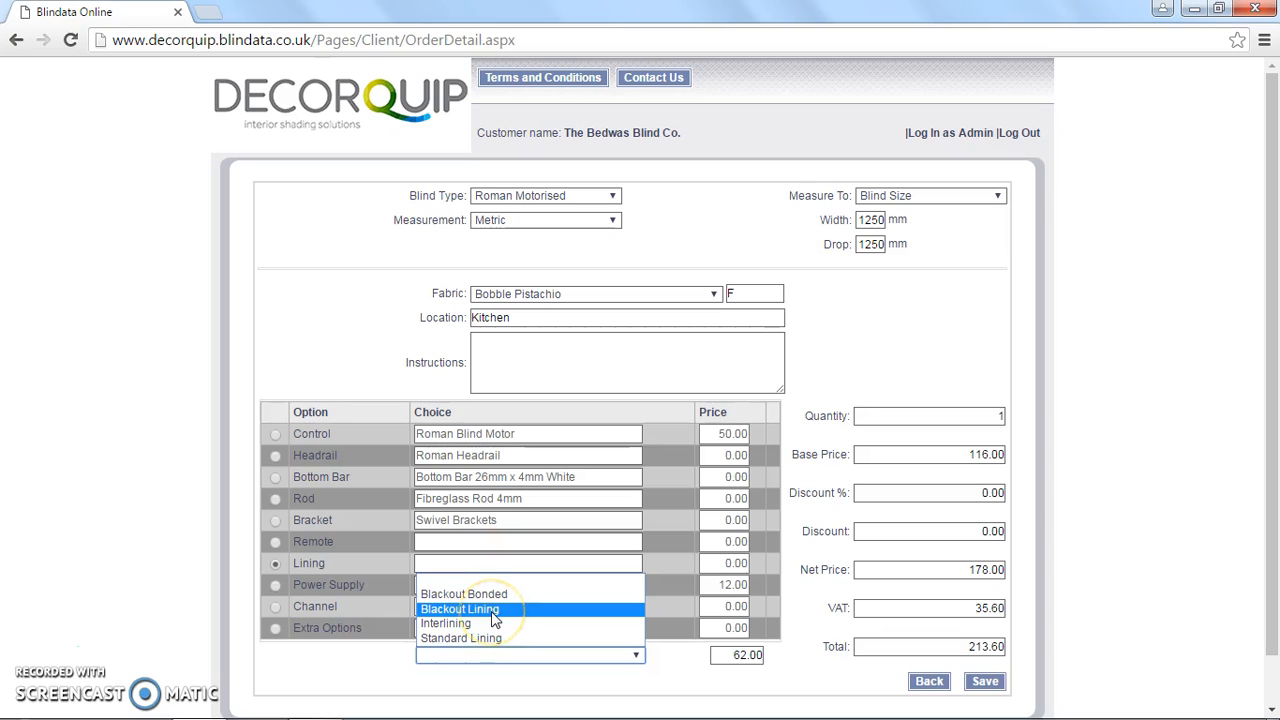
left_click(497, 640)
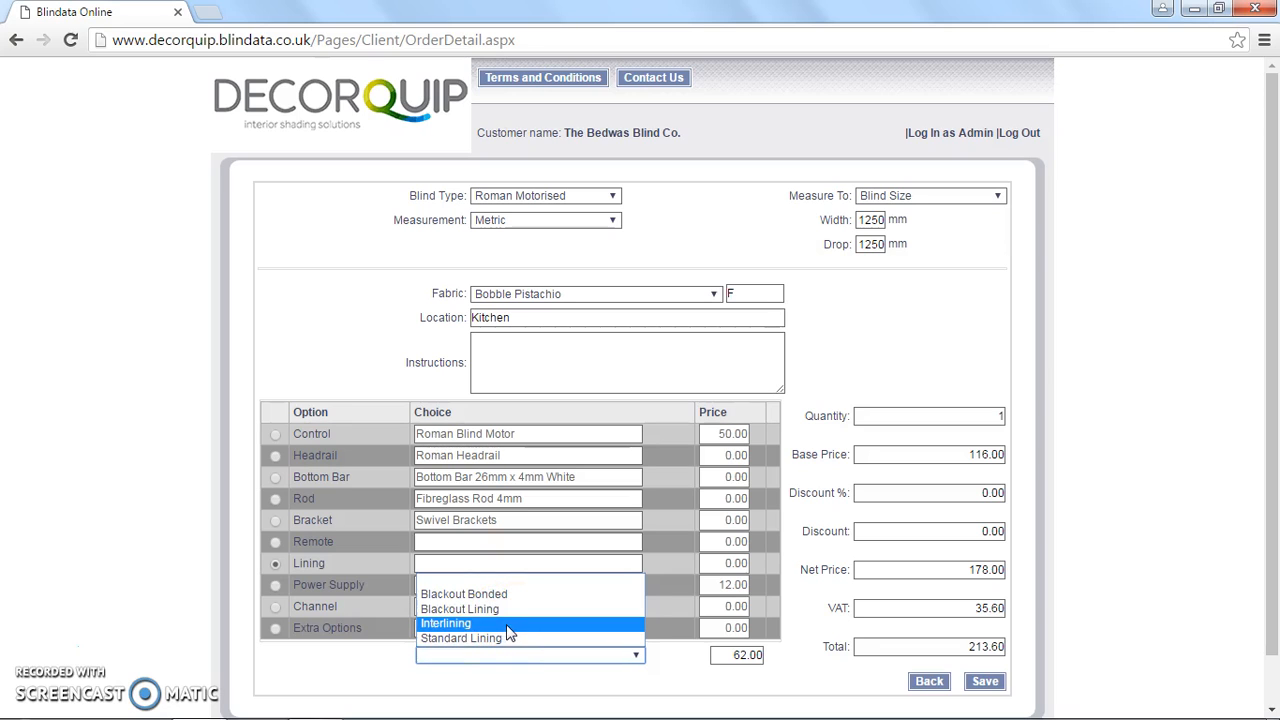
left_click(508, 628)
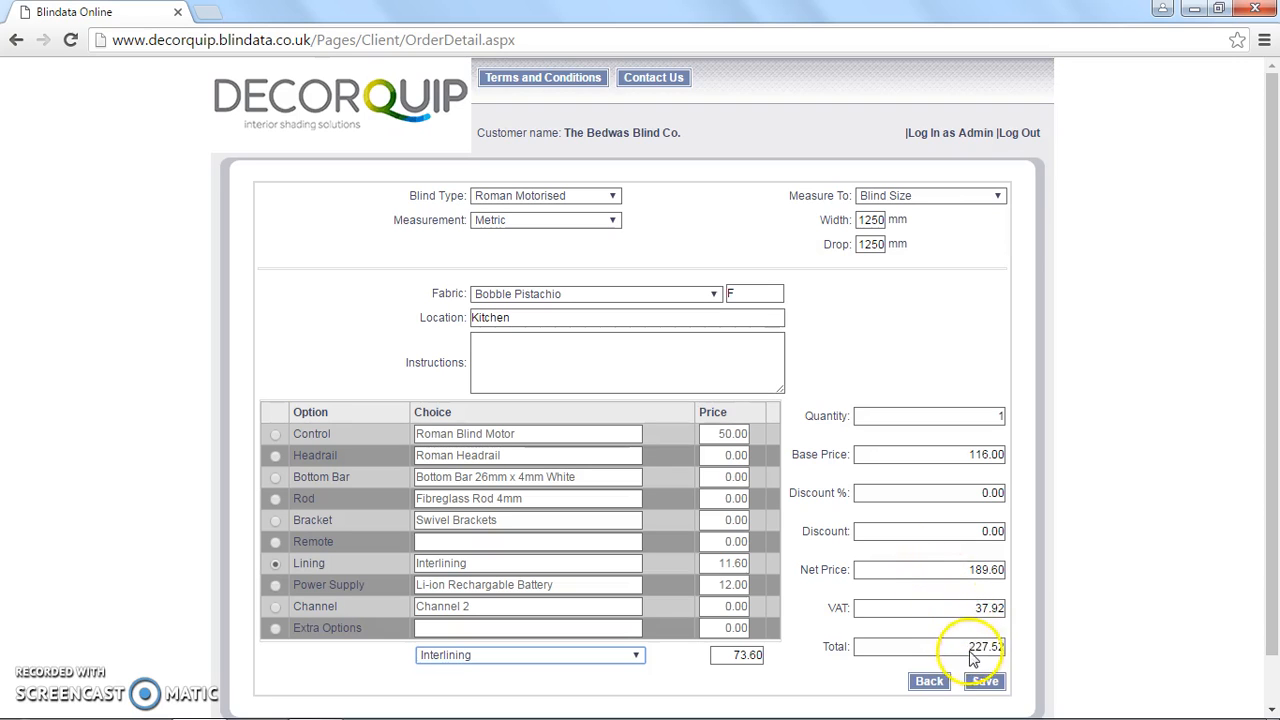
left_click(980, 683)
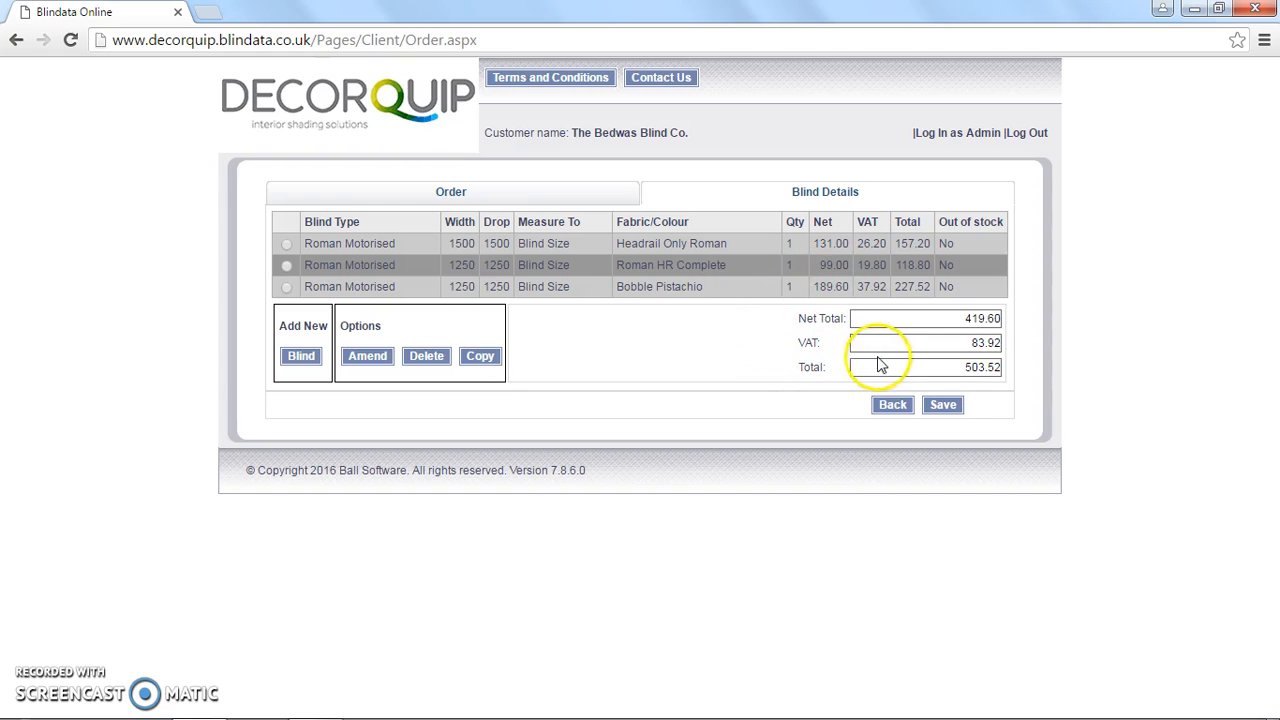
left_click(945, 405)
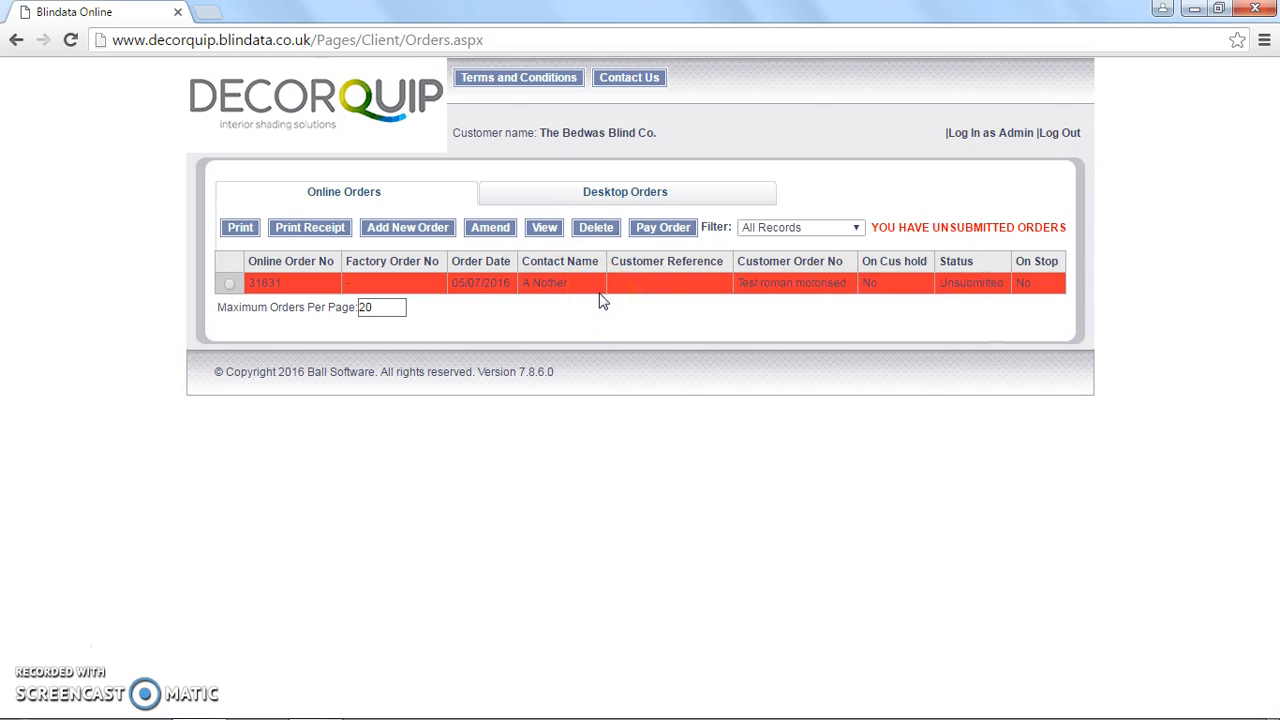
Open the print view of the Test roman motorised order, review the quotation from start to end, and close it
left_click(224, 282)
left_click(240, 226)
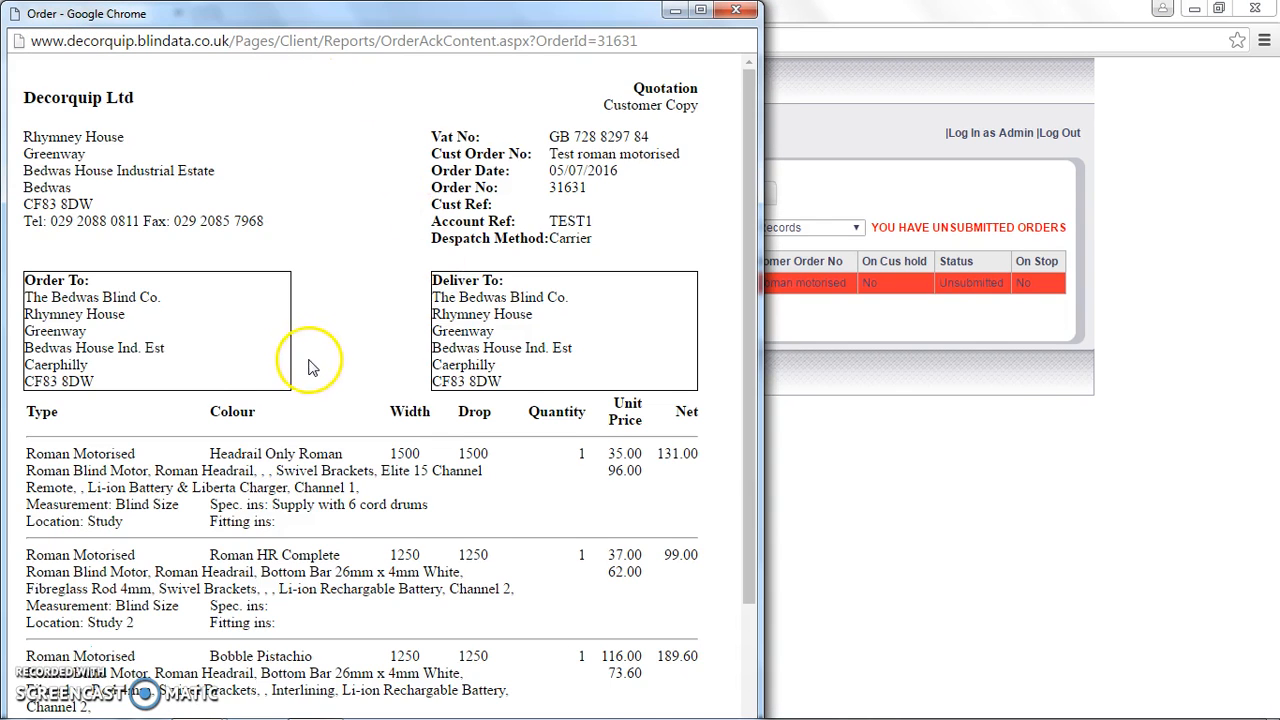
scroll(310, 360, "down", 3)
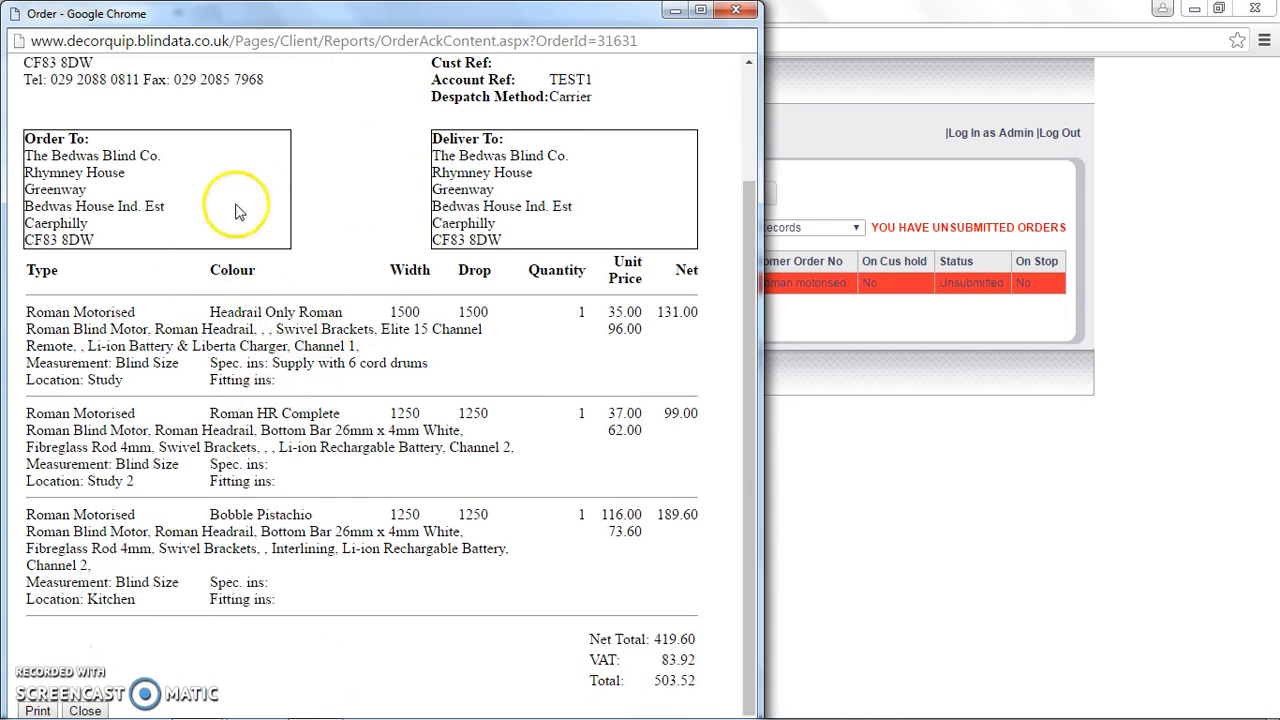
scroll(337, 243, "up", 3)
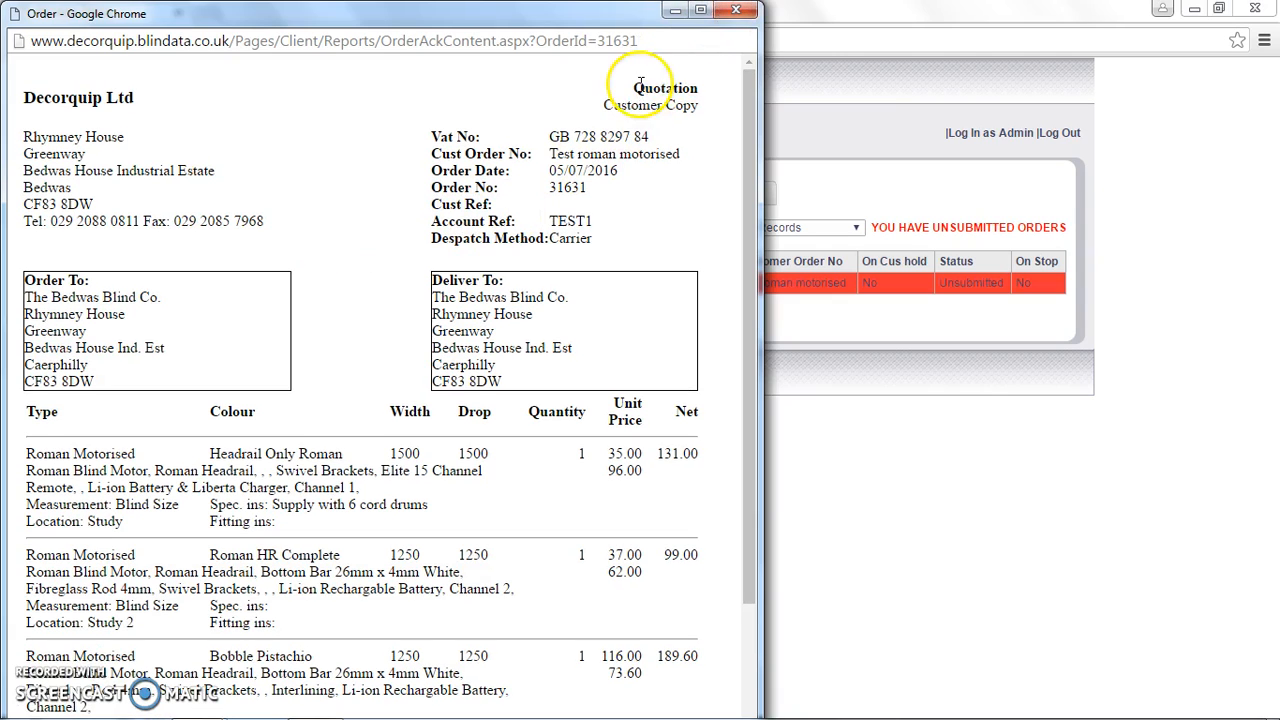
left_click(735, 14)
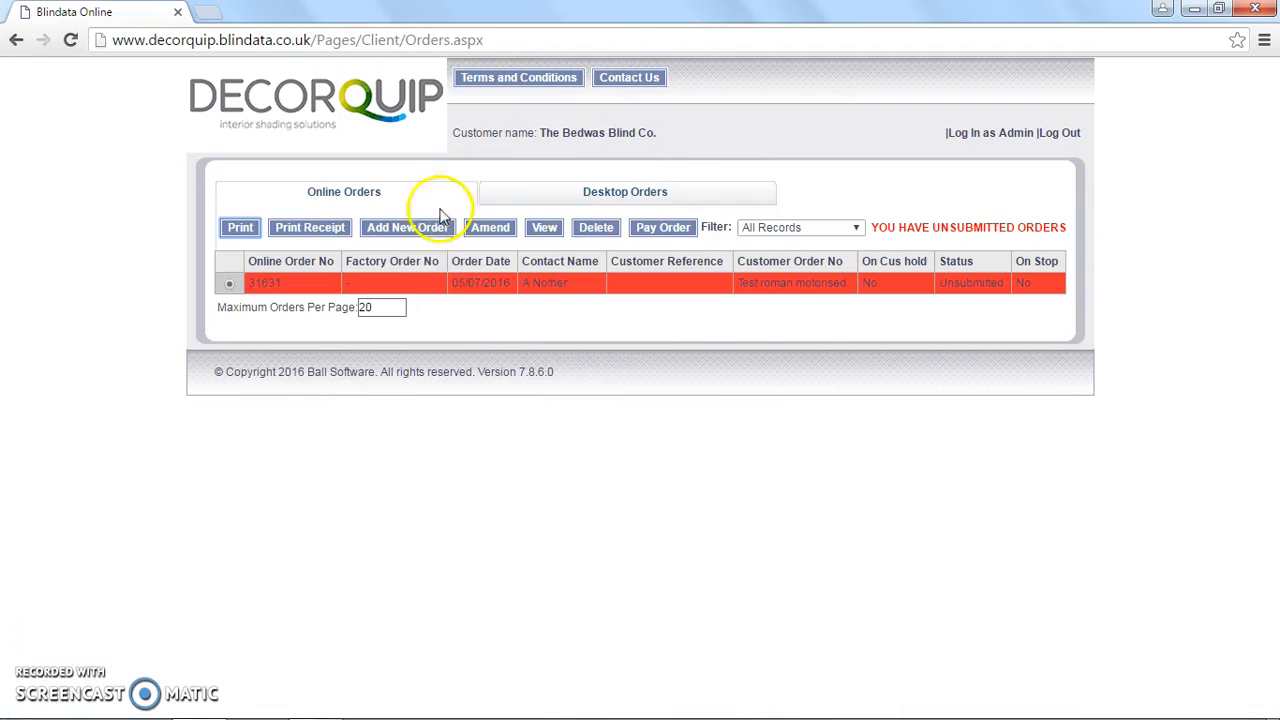
Start paying for the Test roman motorised order, but cancel at the submission confirmation
left_click(230, 285)
left_click(665, 228)
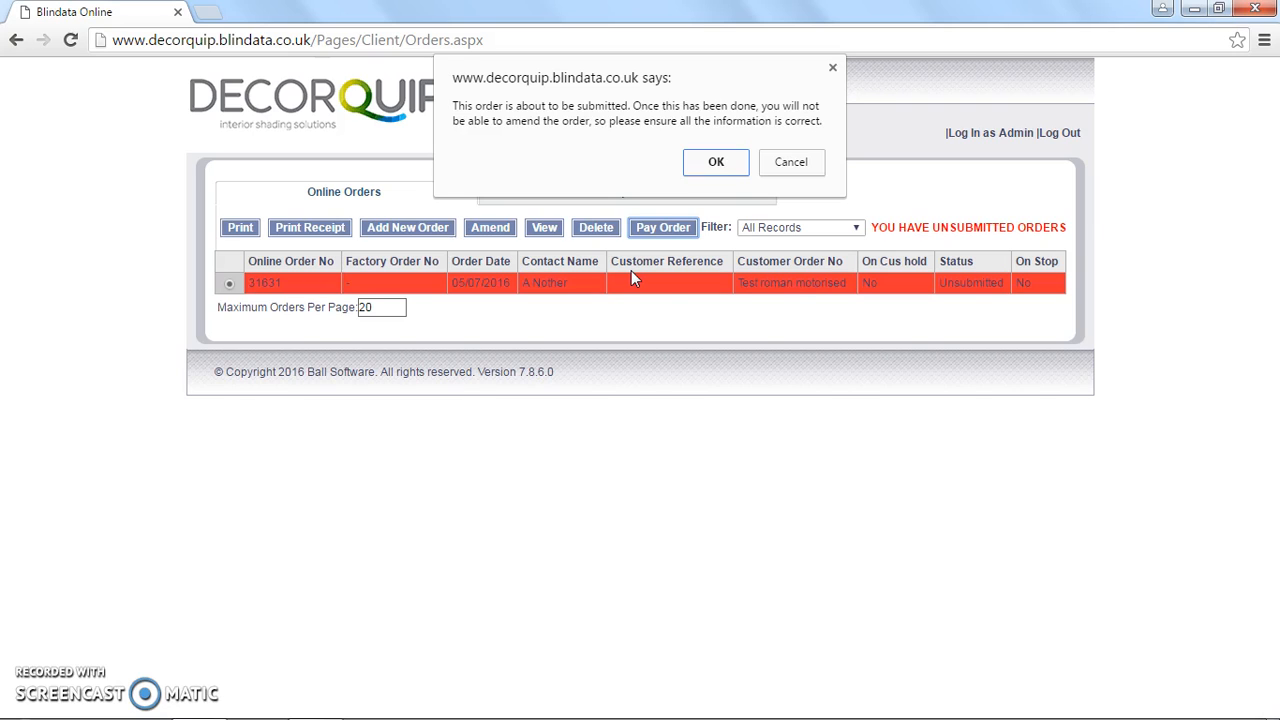
left_click(778, 165)
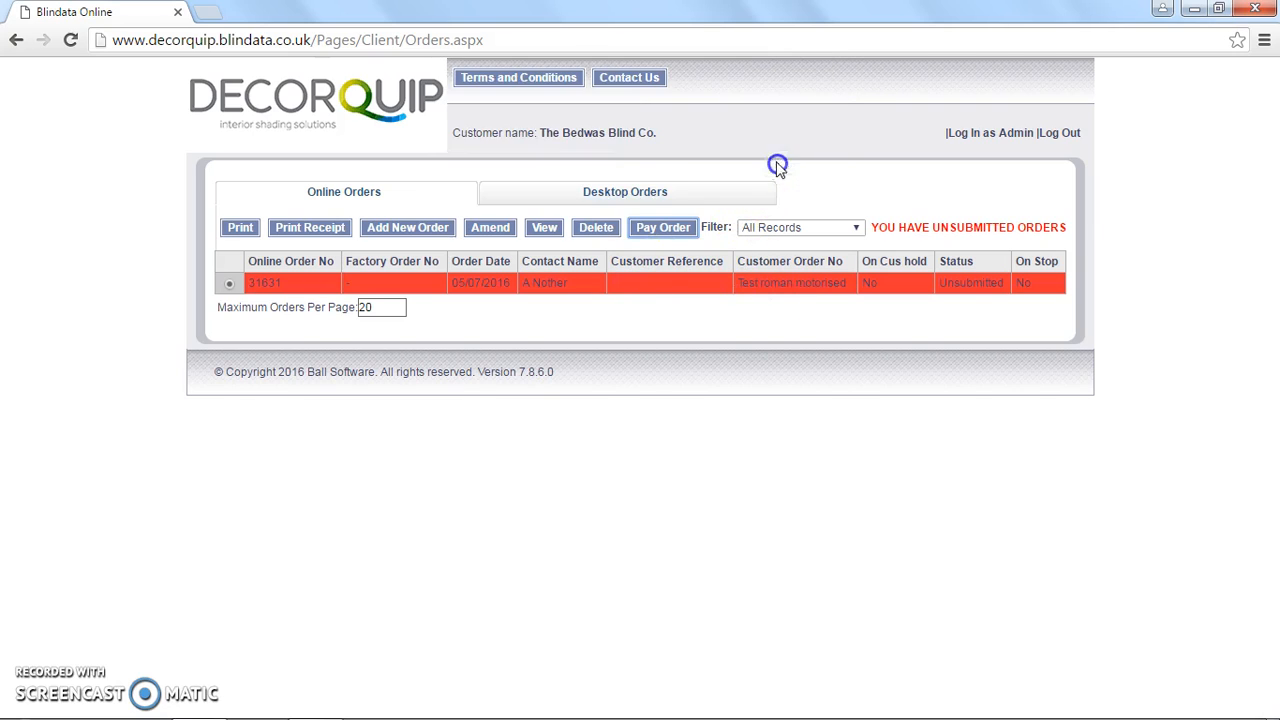